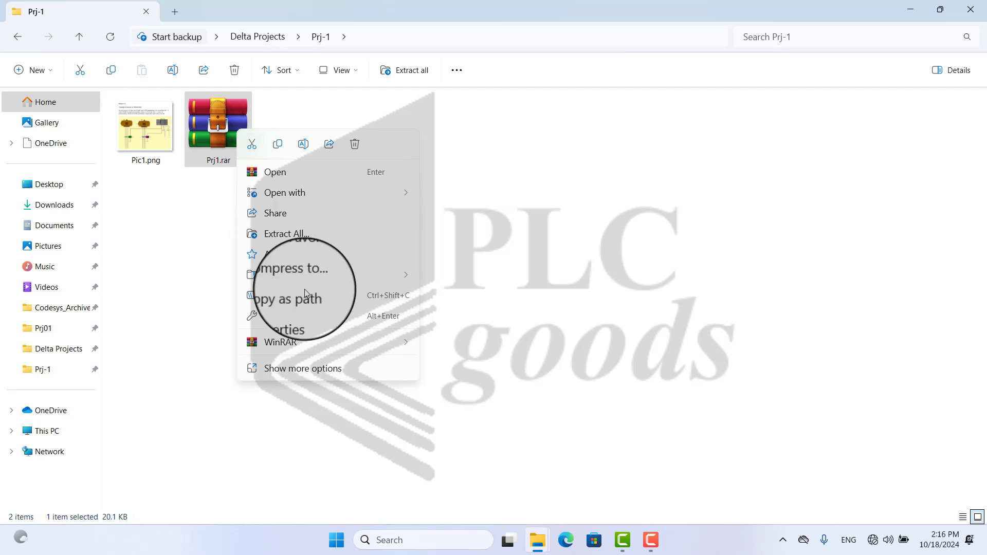
Step: Extract the Prj1.rar archive with WinRAR into a Prj1 folder in the same location
mouse_move(337, 343)
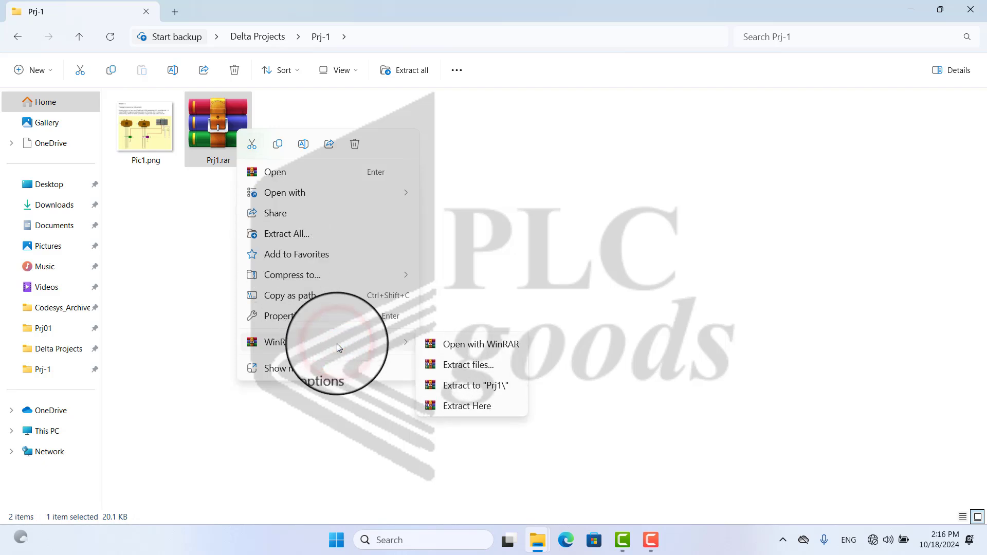
click(461, 369)
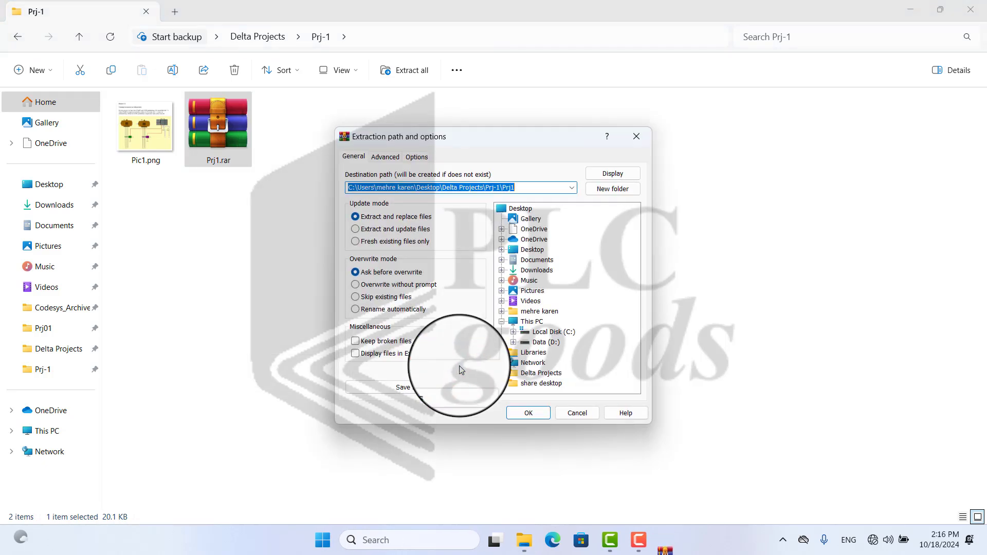
click(515, 416)
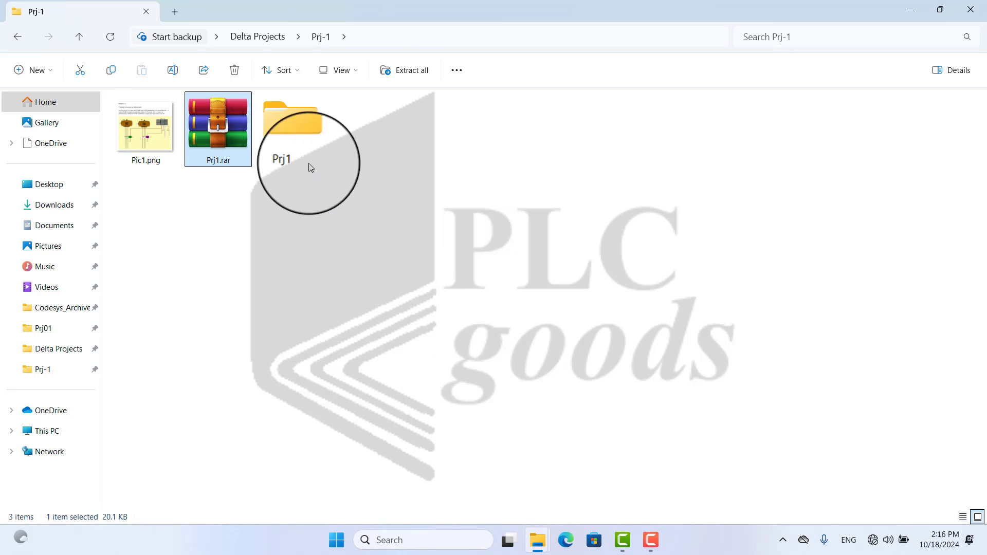
Step: Open the extracted Prj1 folders and launch the Prj1.isp project file
click(283, 113)
double_click(283, 114)
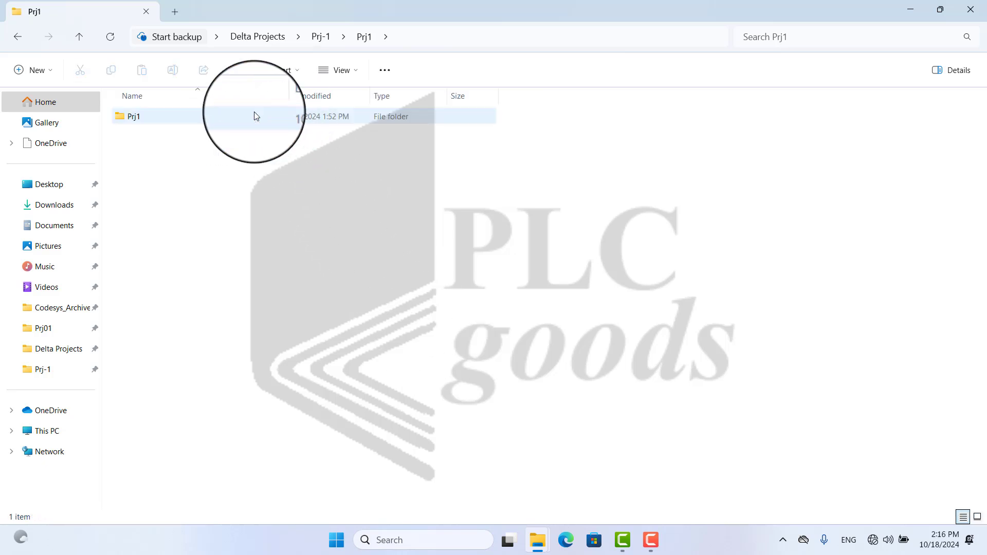
double_click(231, 117)
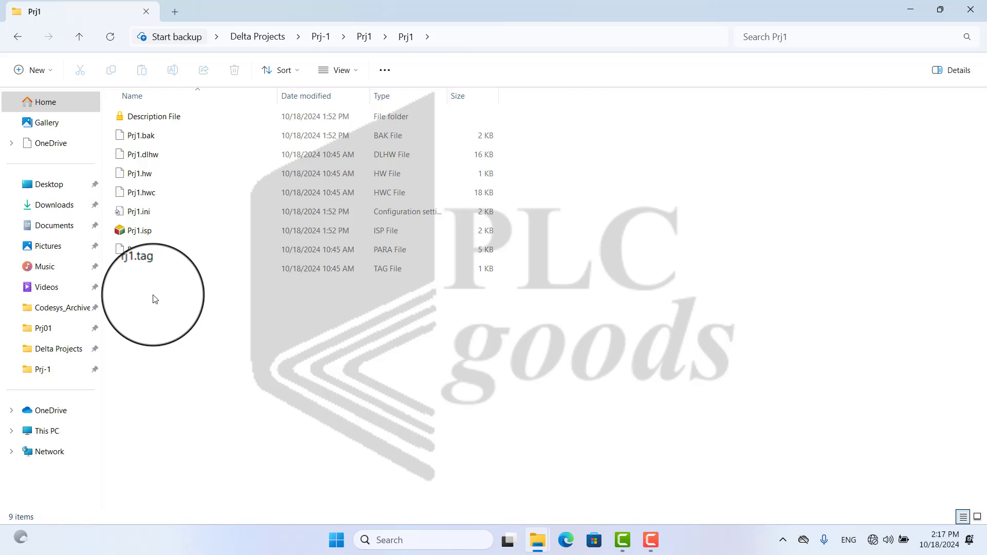
click(137, 231)
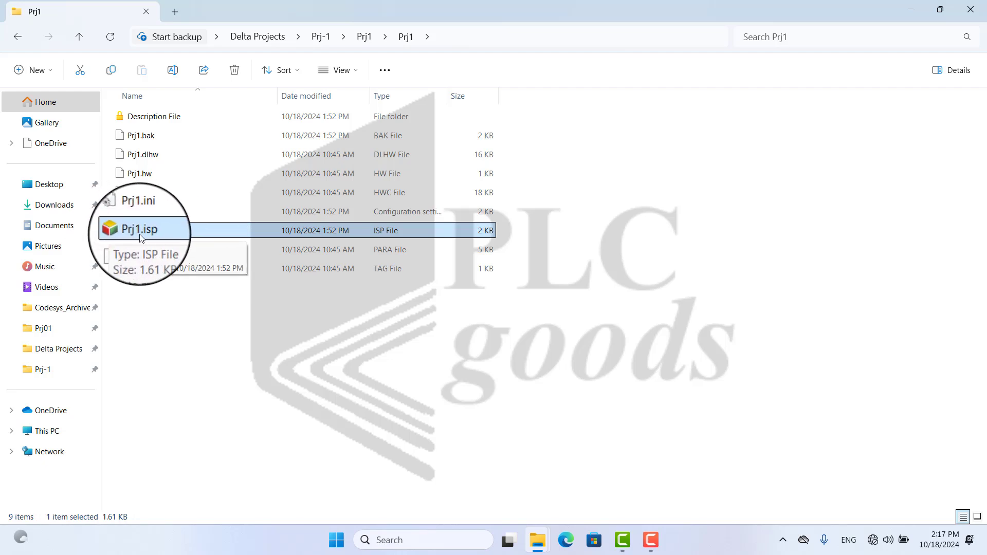
double_click(135, 233)
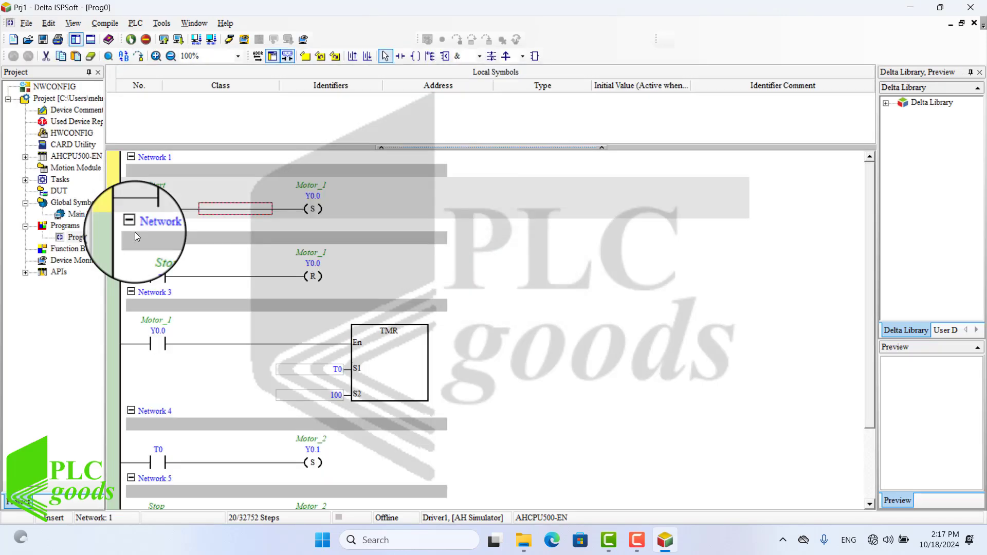
Step: Collapse the local symbols table so the ladder program fills the editing area
scroll(134, 233, down, 3)
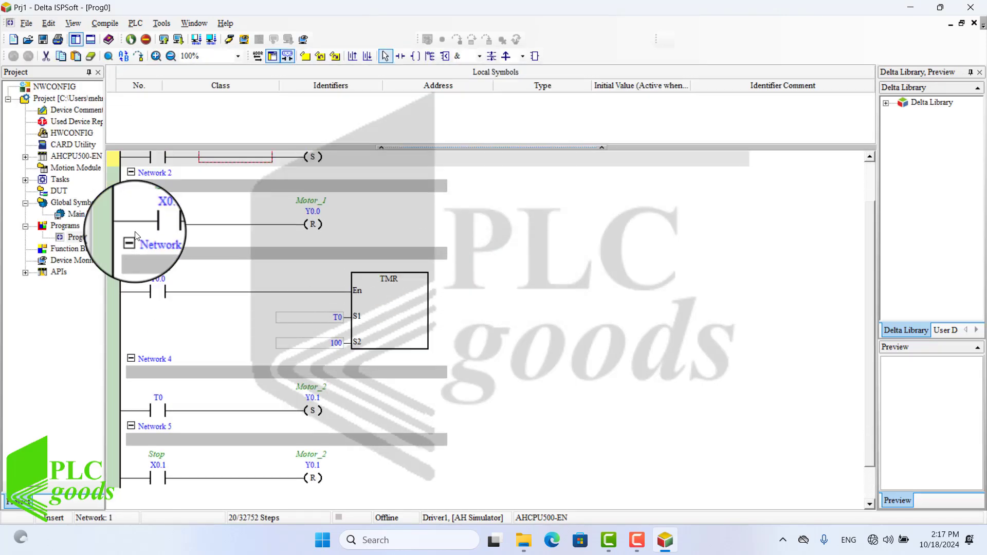
scroll(135, 233, up, 3)
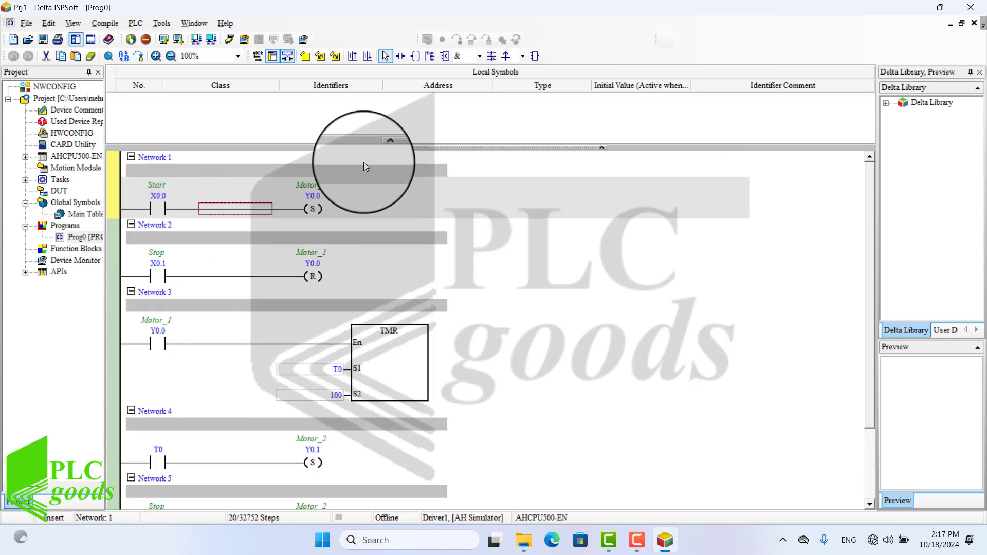
click(380, 147)
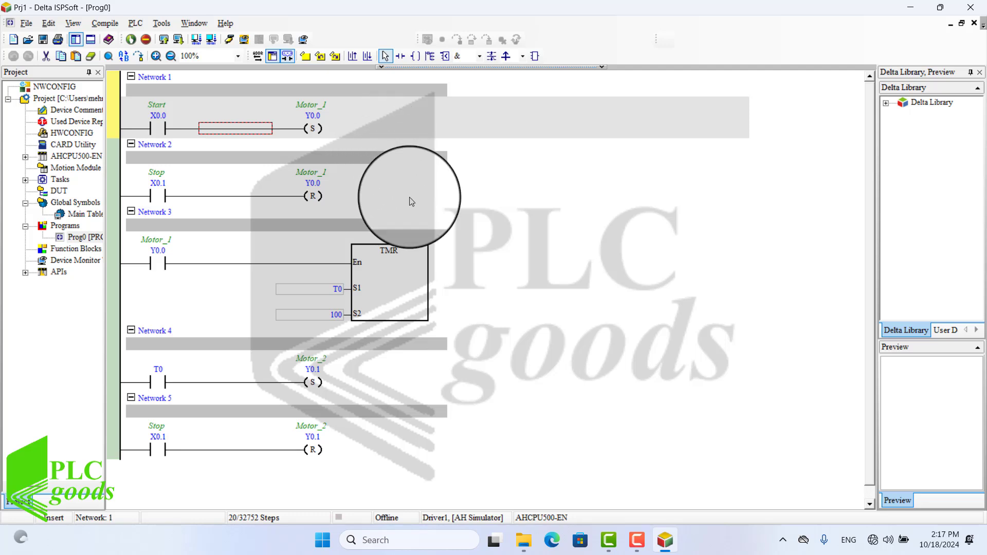
Step: Open the communication manager (COMMGR) from the hidden system tray icons
click(792, 543)
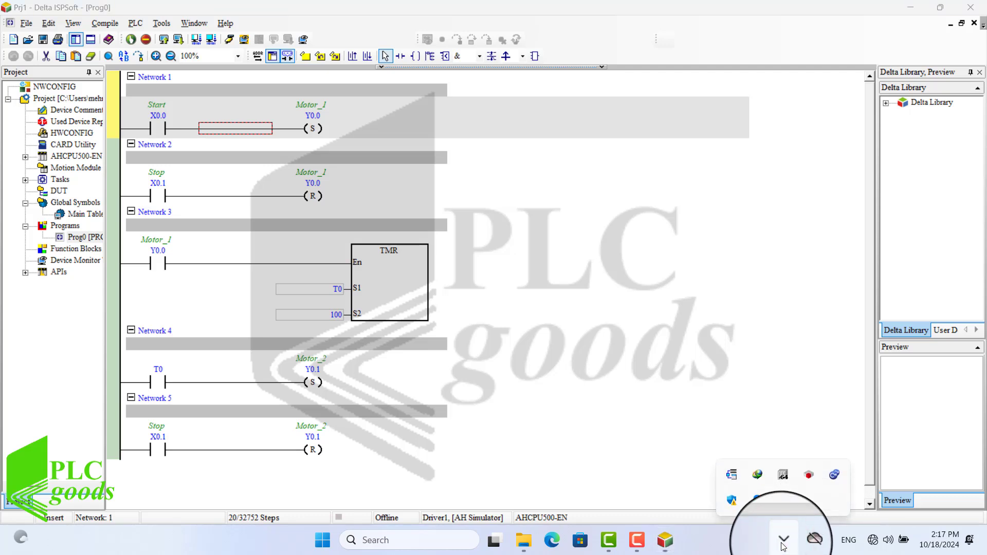
right_click(732, 476)
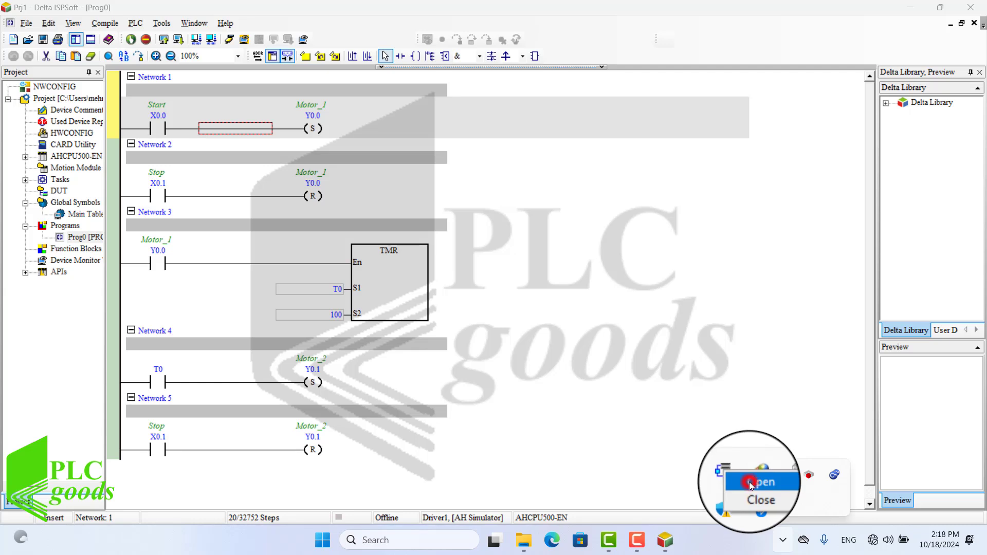
click(752, 484)
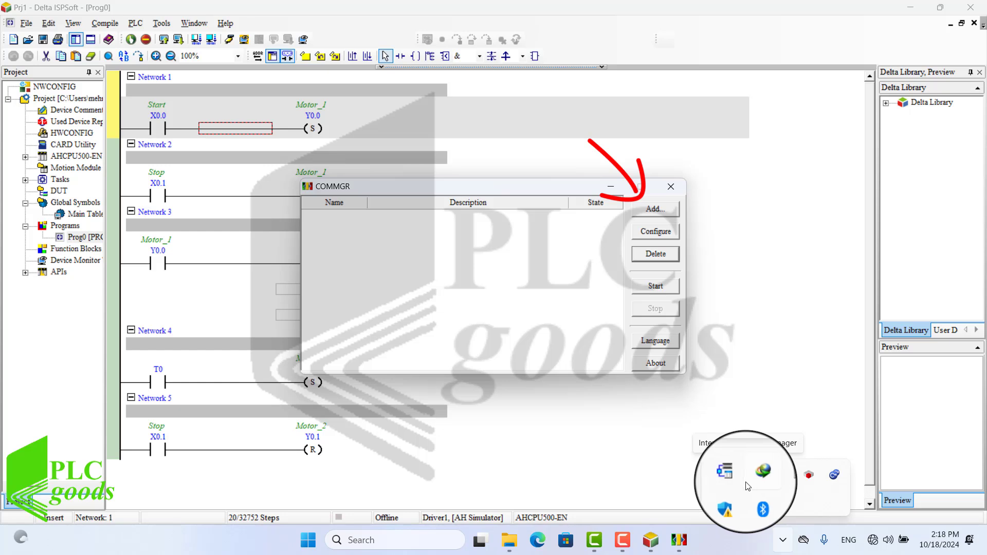
Step: Add a new communication driver and rename it MyDriver
click(492, 186)
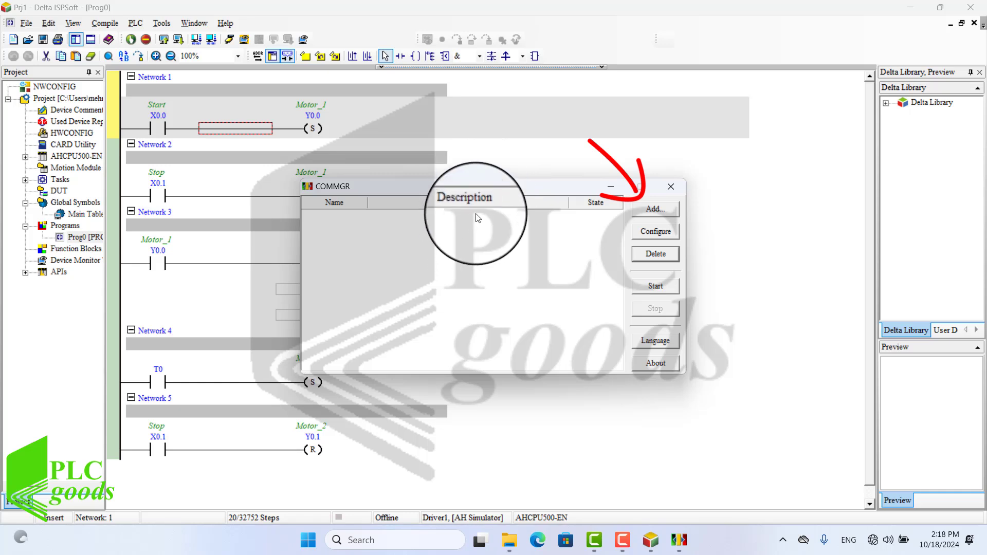
click(651, 210)
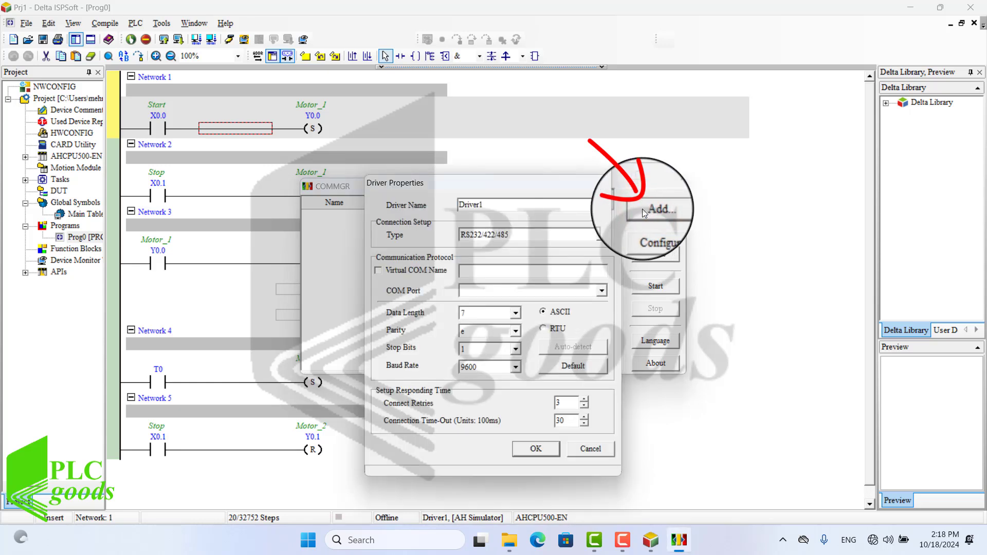
click(485, 206)
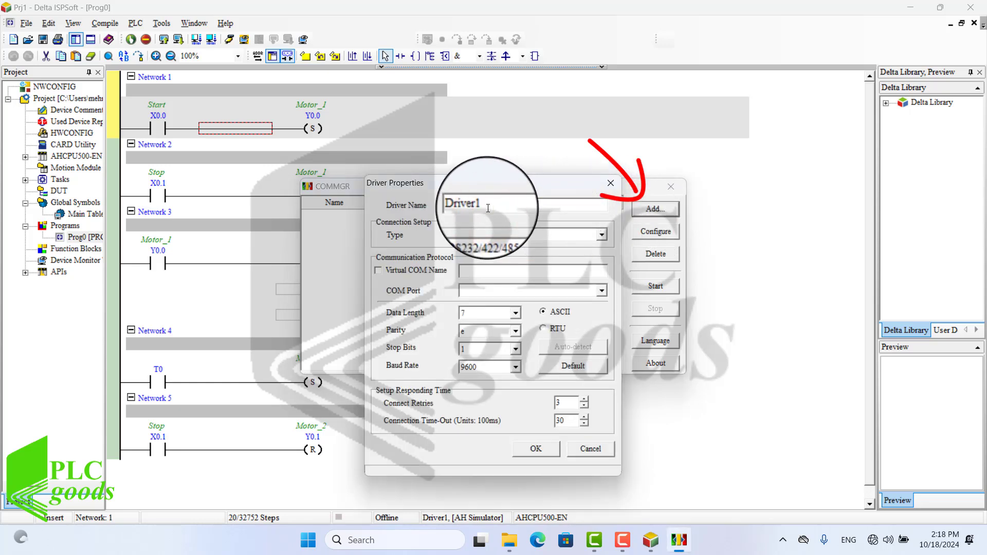
key(BackSpace)
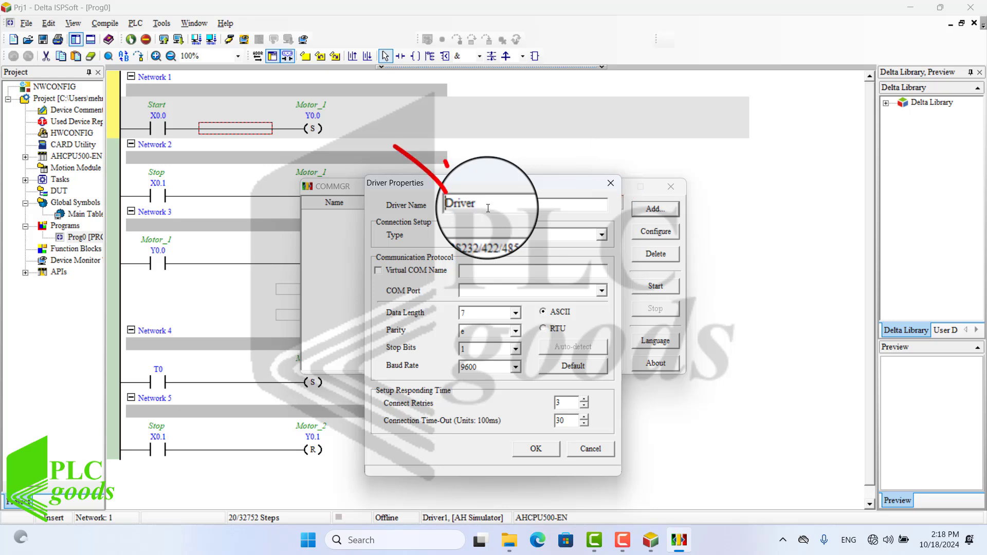
key(Home)
text(My)
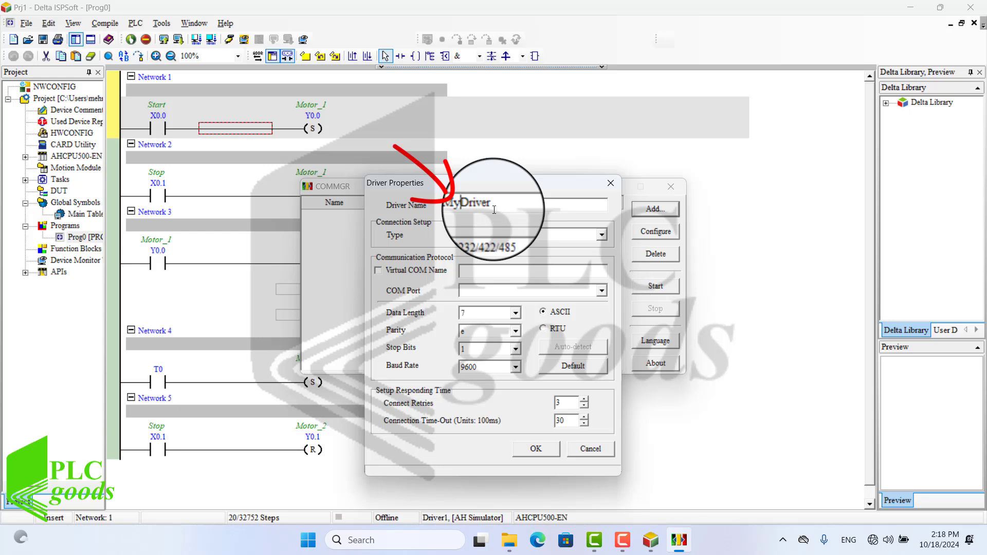
Step: Set the driver's connection type to AH5x0 Simulator and confirm the driver properties
click(486, 236)
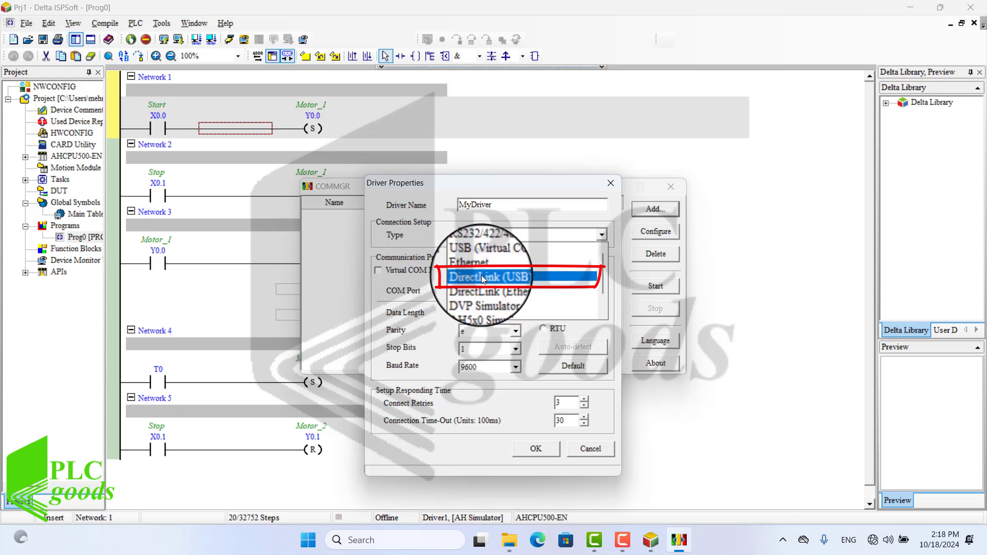
scroll(486, 288, down, 3)
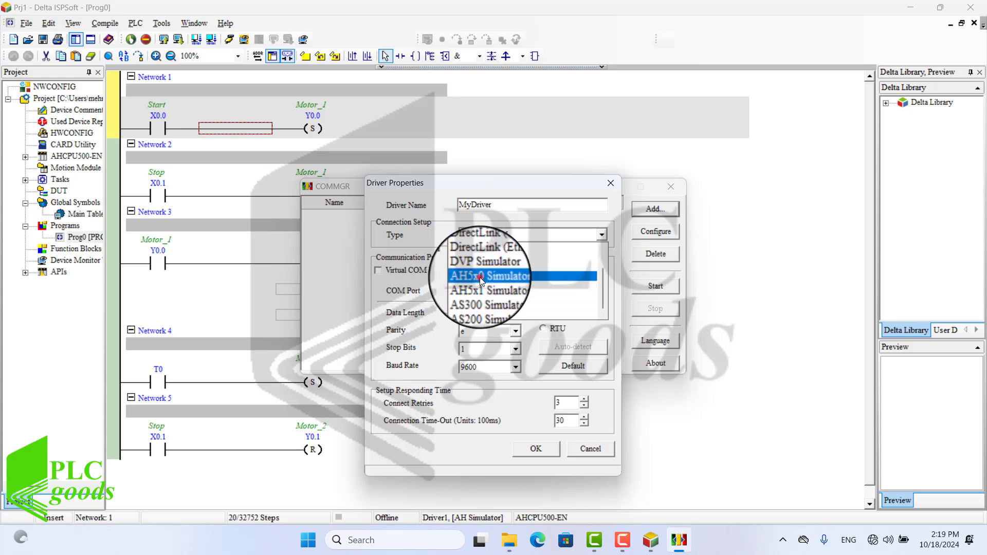
click(480, 277)
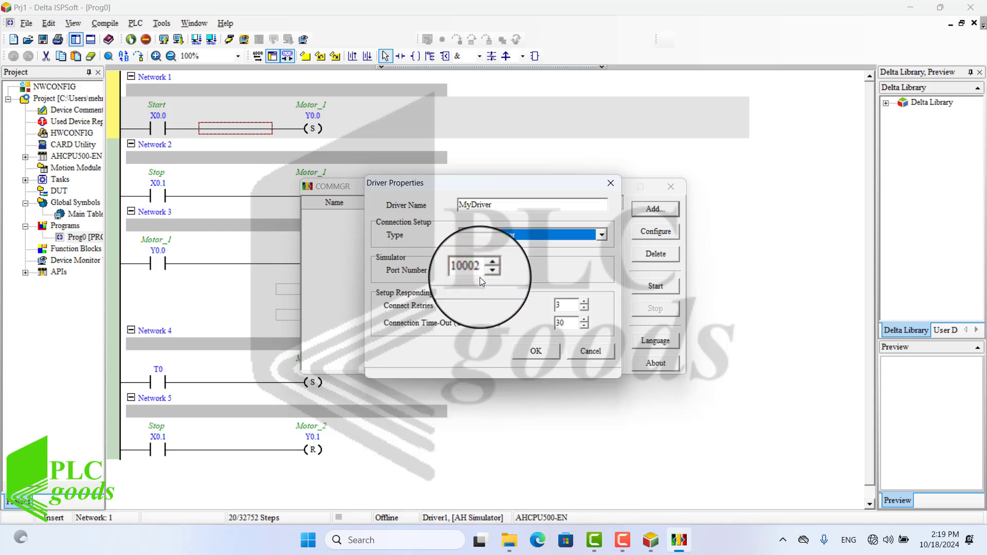
click(532, 342)
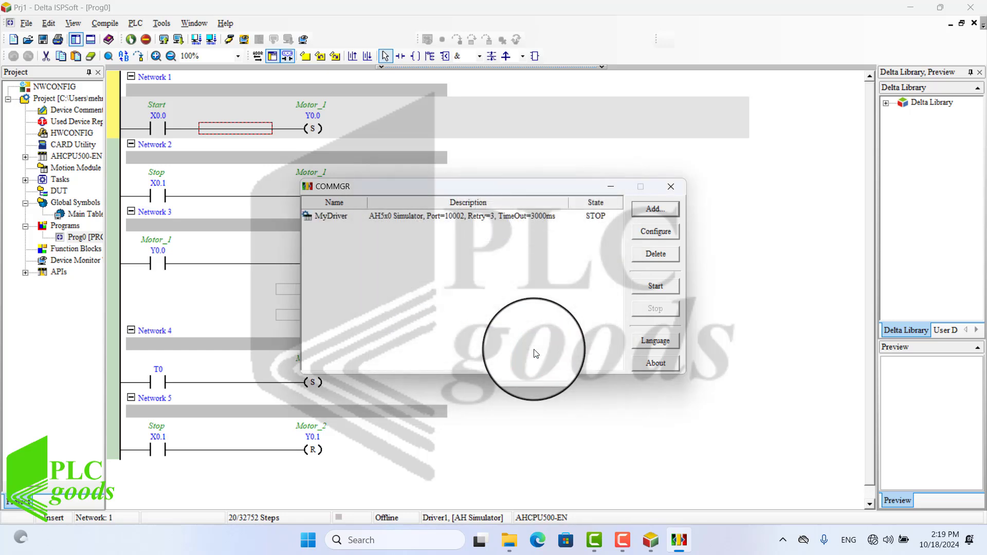
Step: Start the MyDriver driver in the communication manager
click(485, 215)
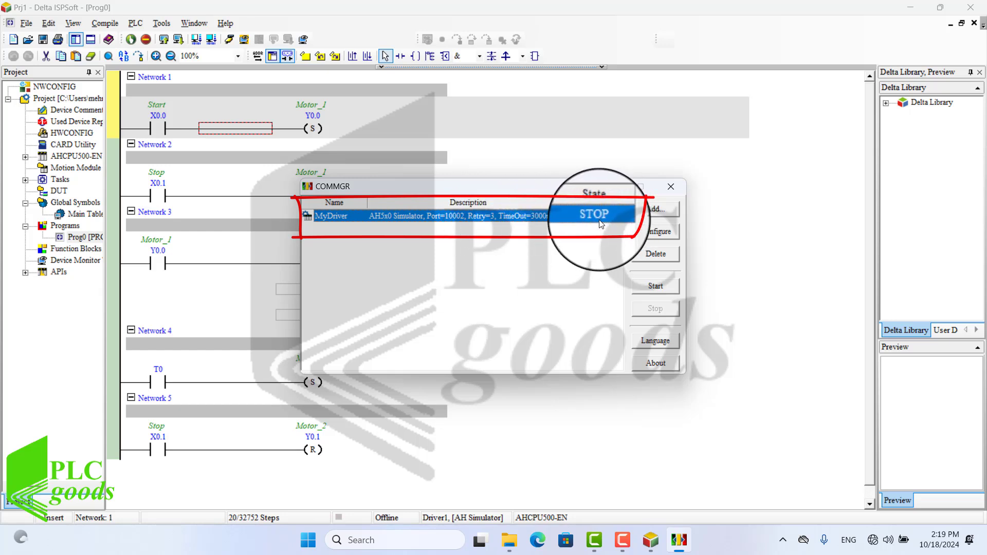
click(656, 288)
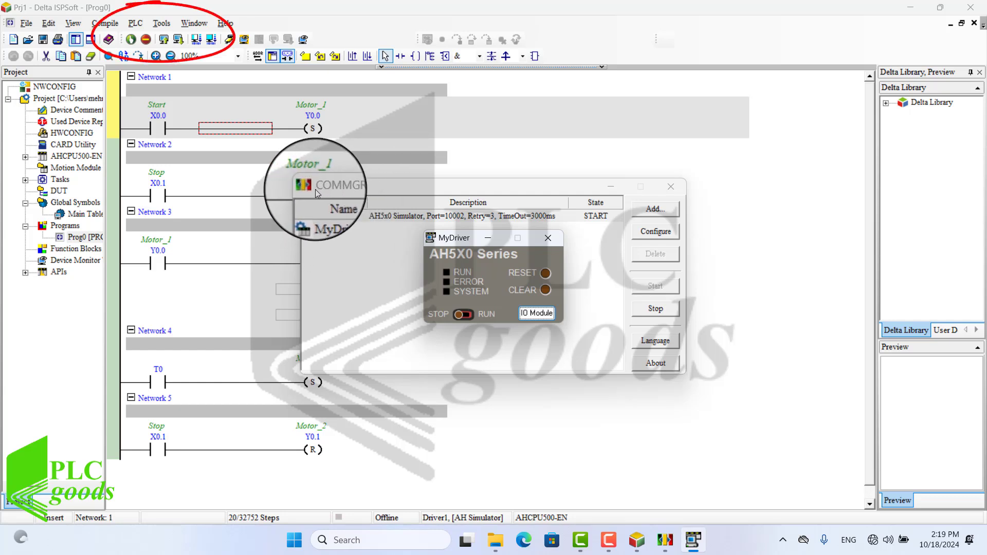
Step: Open the Communication Setting dialog and select MyDriver as the driver
click(162, 23)
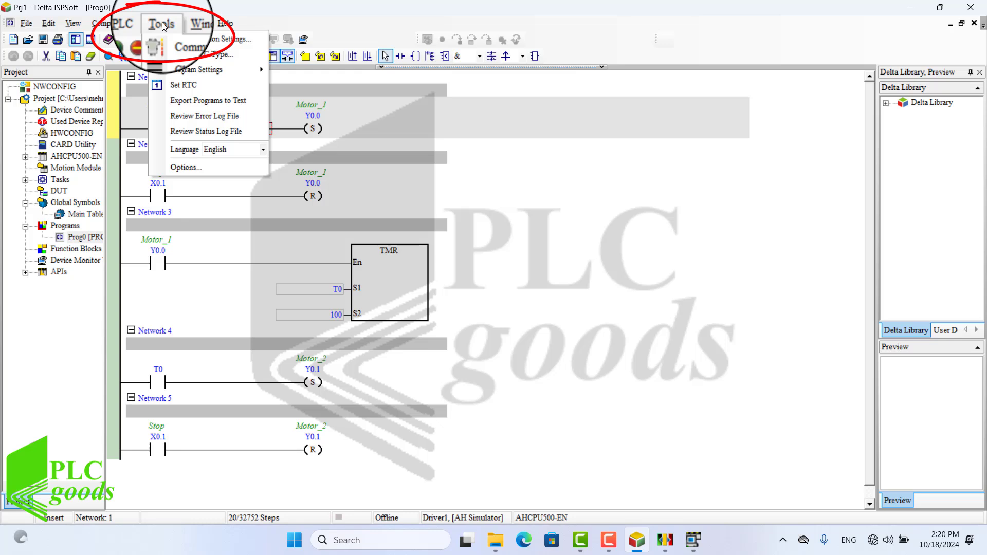
click(196, 39)
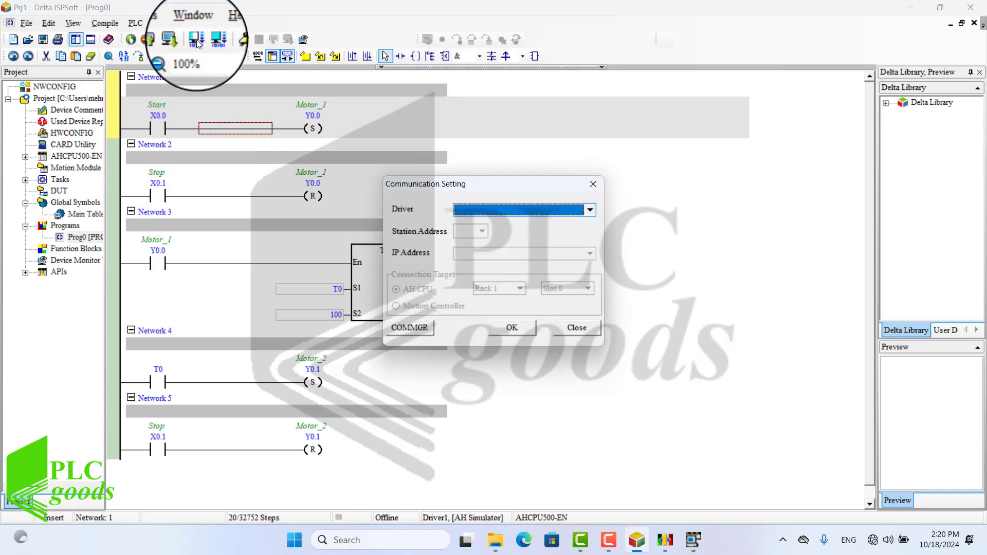
click(486, 210)
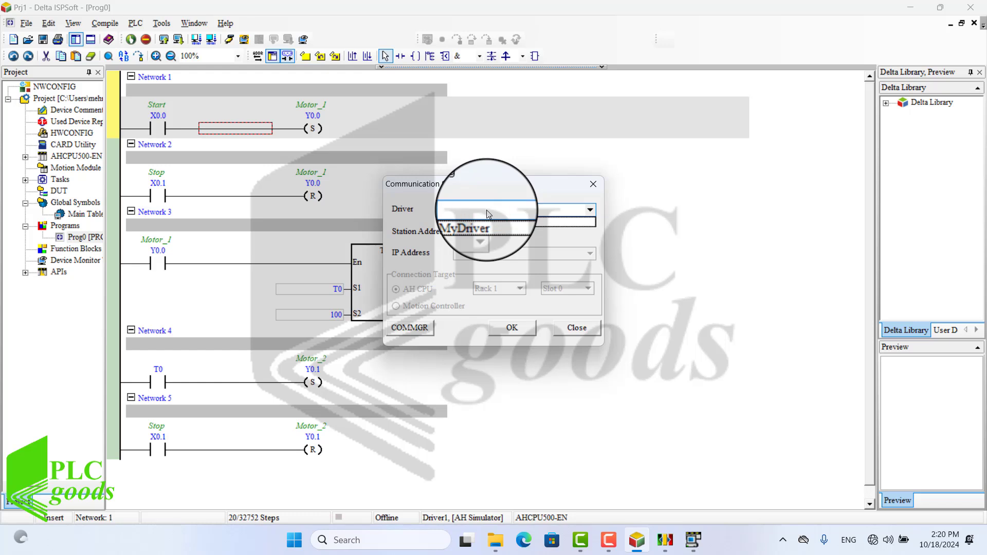
click(477, 223)
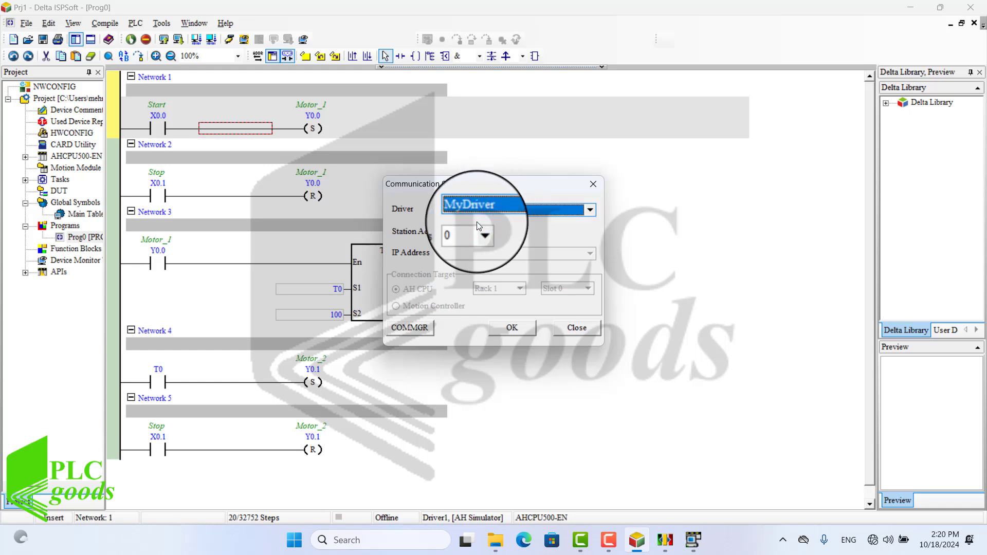
click(500, 329)
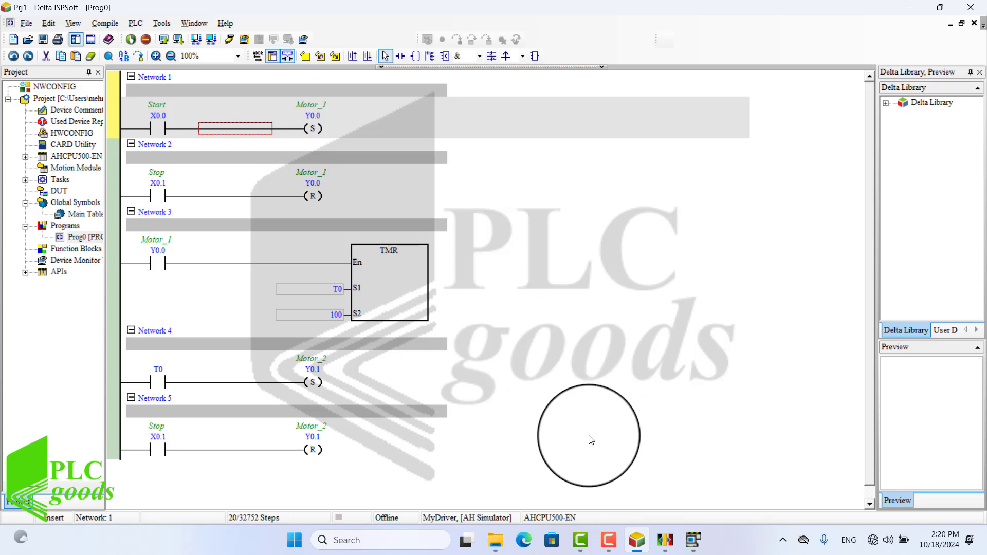
Step: Move the AH5X0 simulator panel beside the ladder diagram and check its IO modules
click(691, 539)
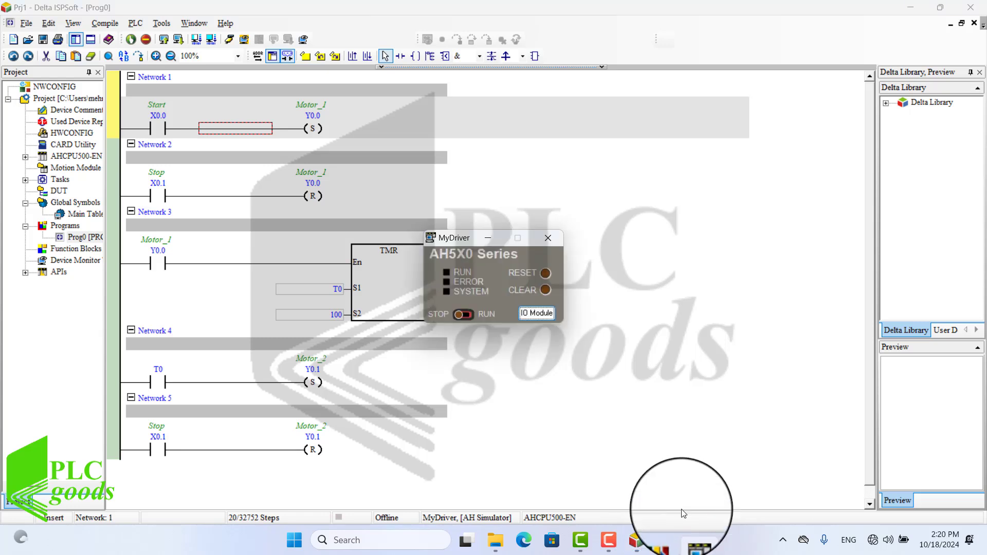
drag(448, 239, 727, 161)
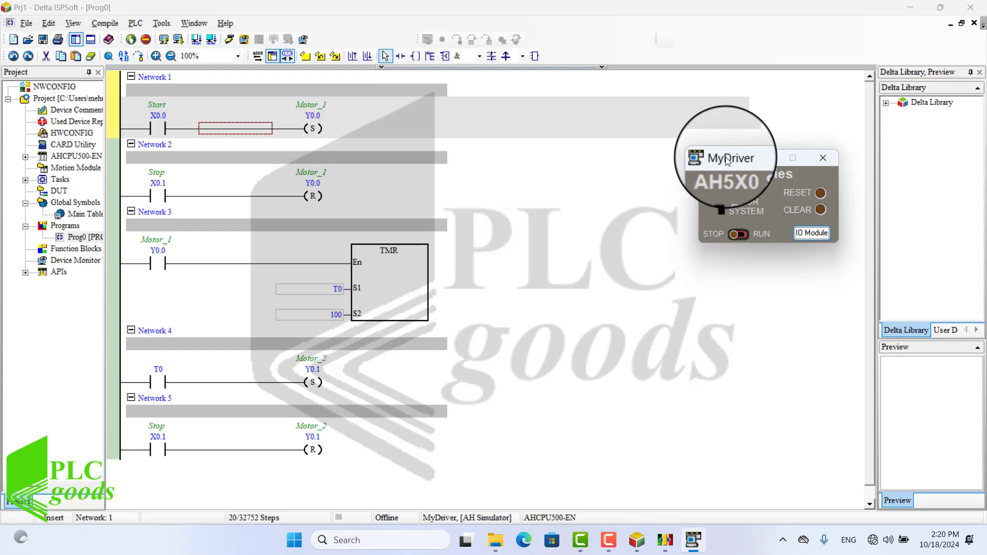
click(802, 235)
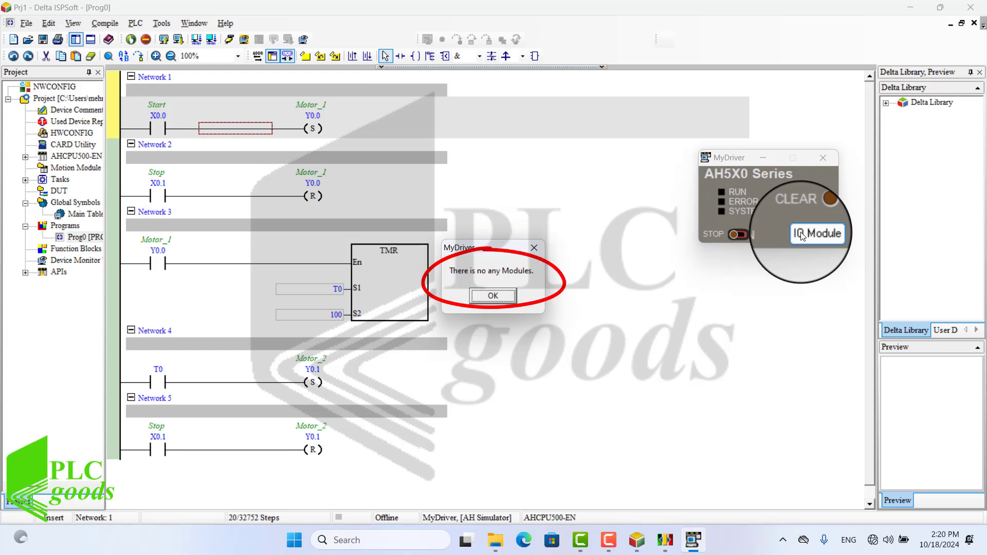
click(534, 247)
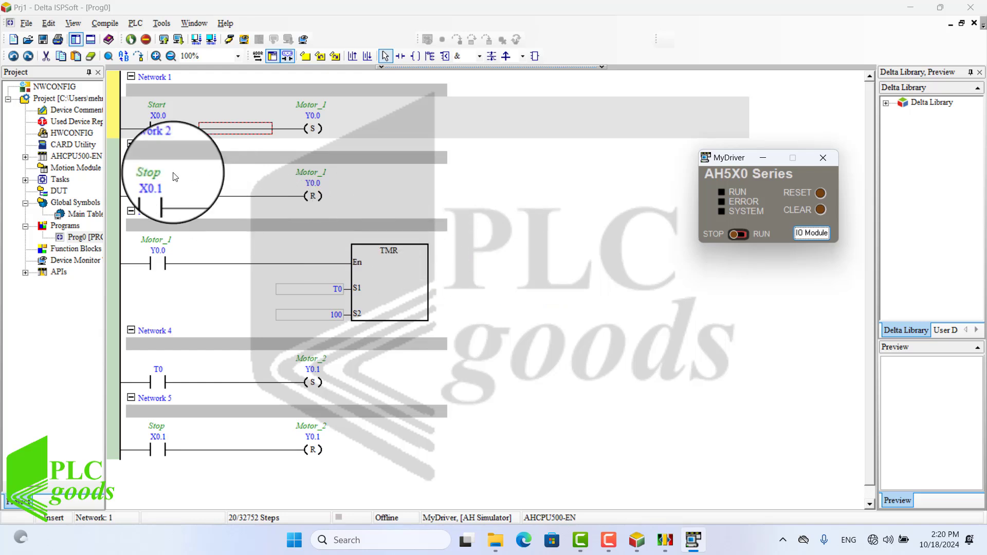
Step: Open the project's HWCONFIG hardware configuration
click(60, 135)
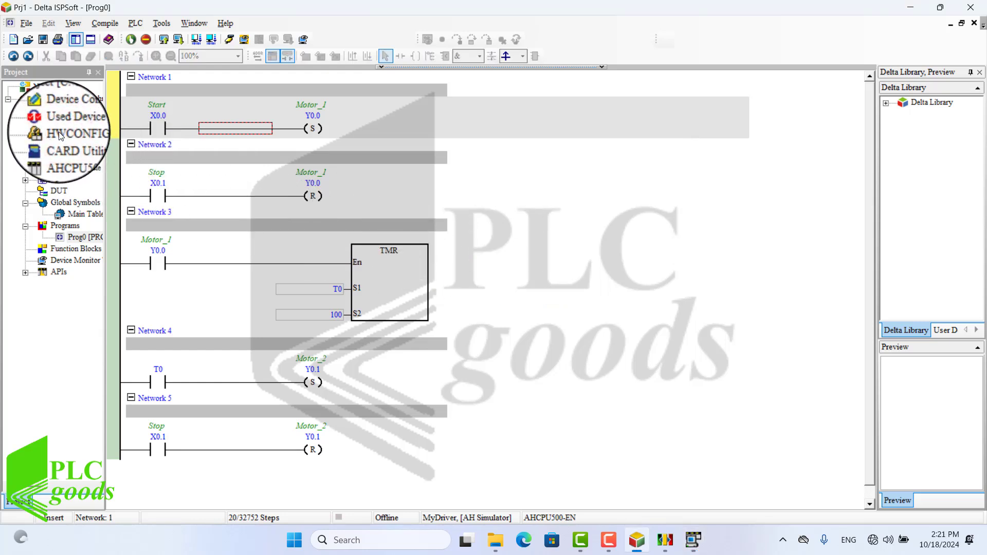
click(59, 133)
double_click(63, 134)
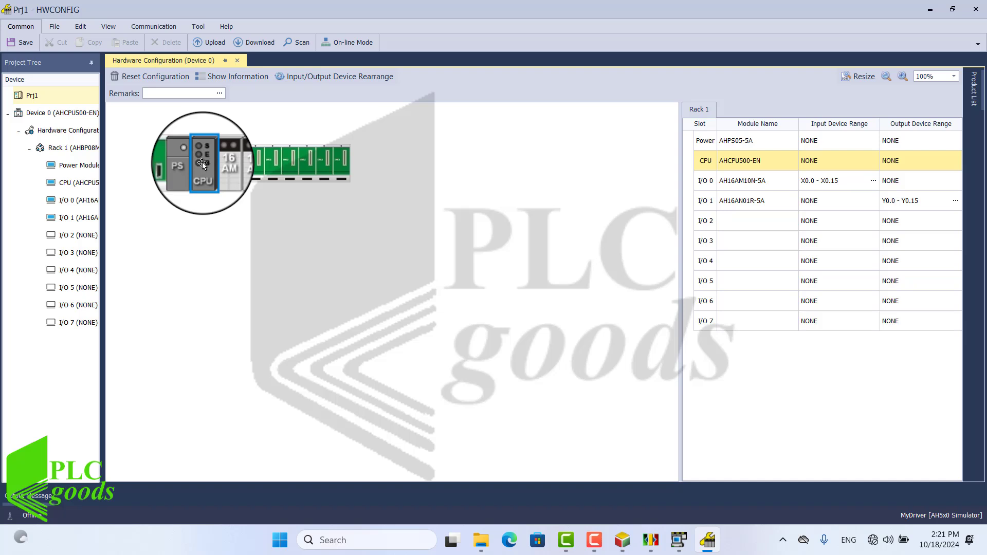
Step: Inspect the CPU, digital input and relay output modules in the rack
click(221, 169)
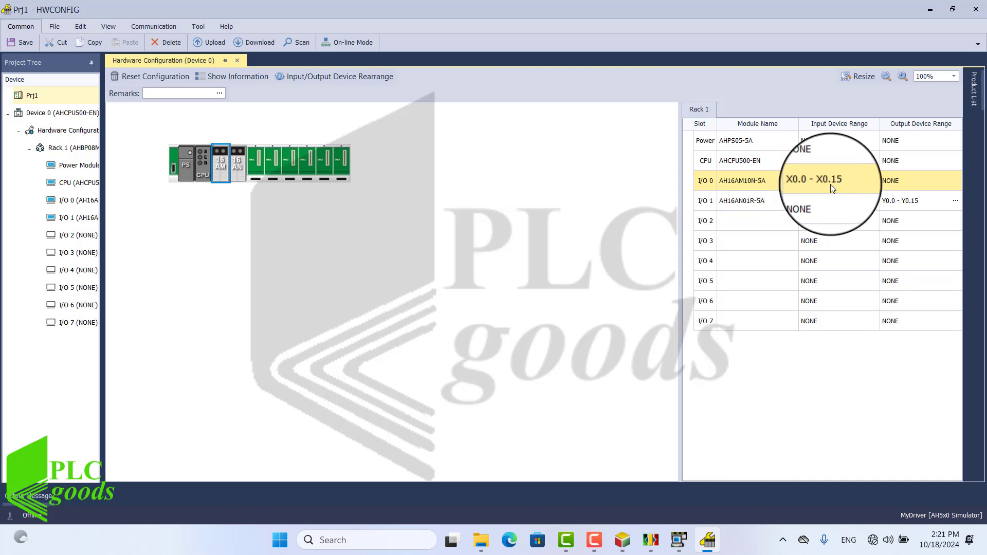
click(232, 170)
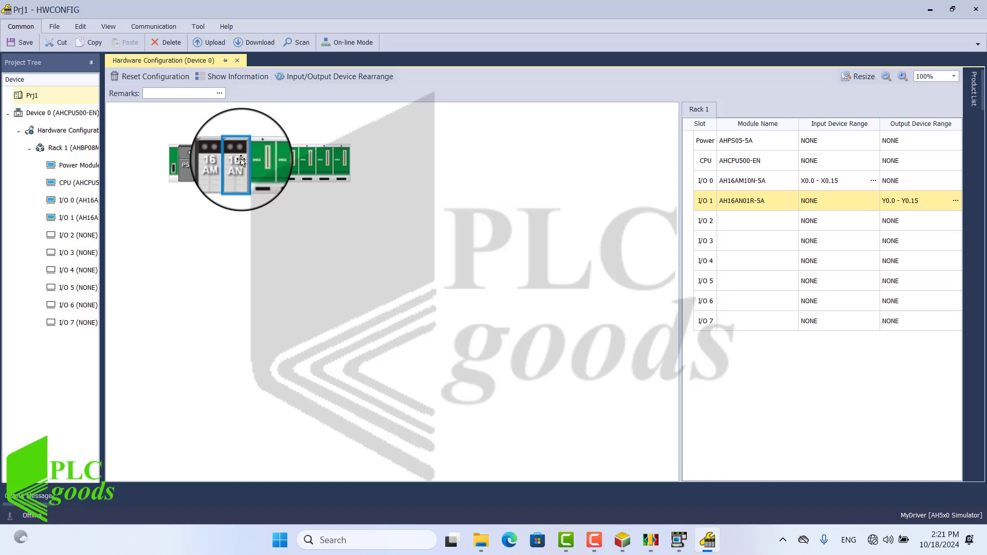
click(257, 167)
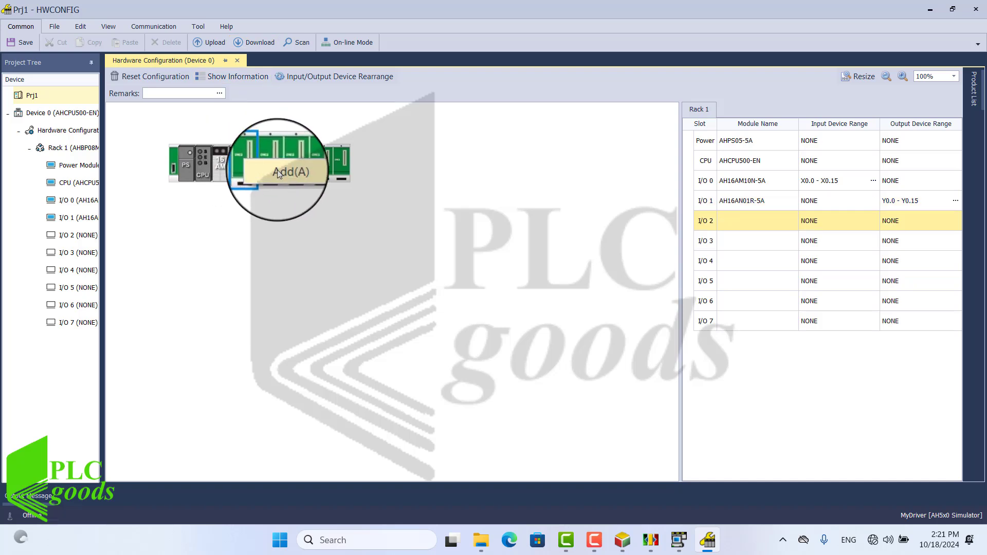
click(276, 171)
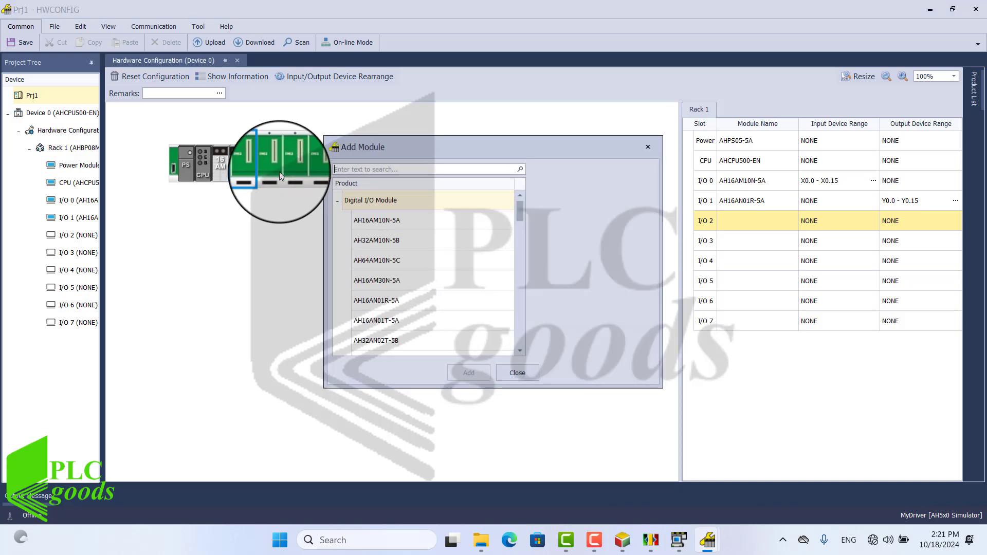
click(411, 221)
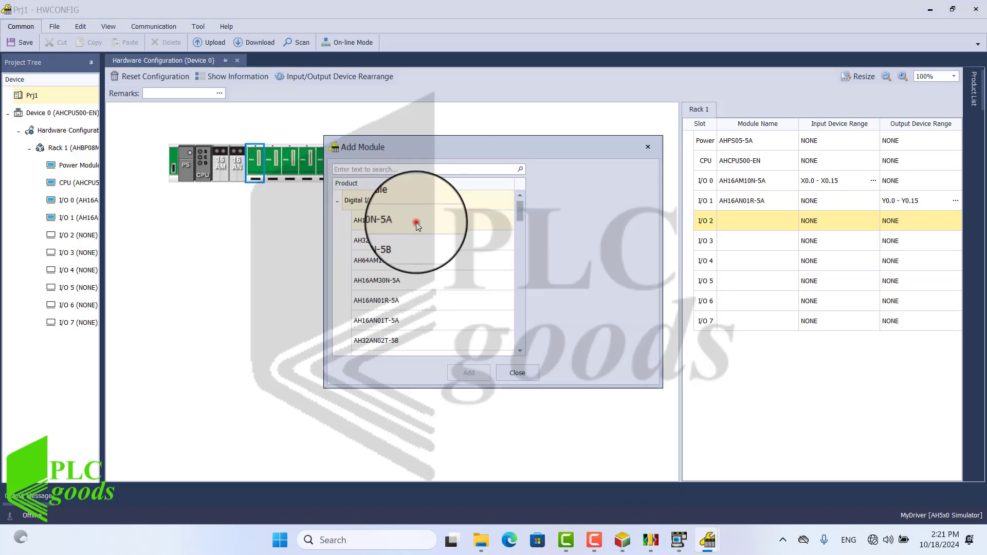
click(395, 275)
click(404, 309)
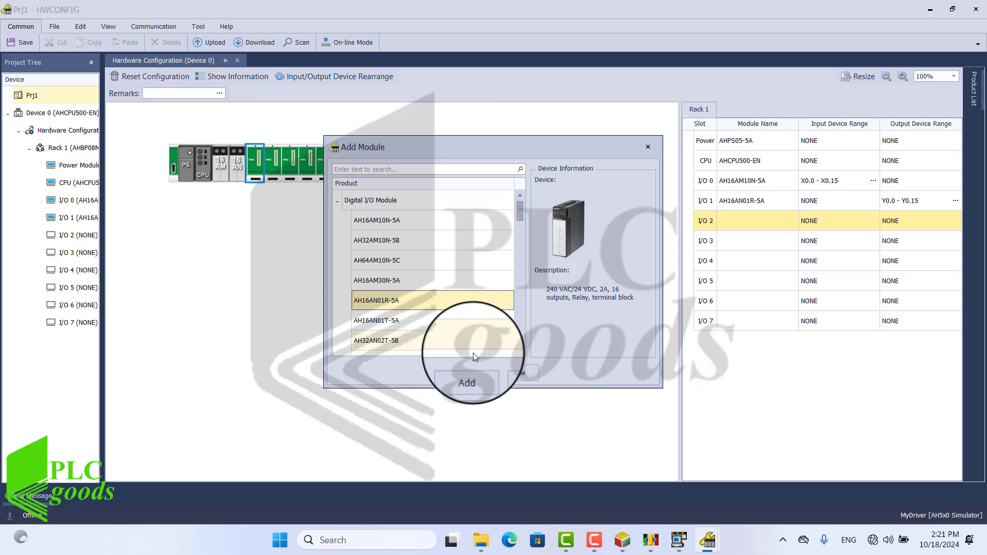
click(518, 373)
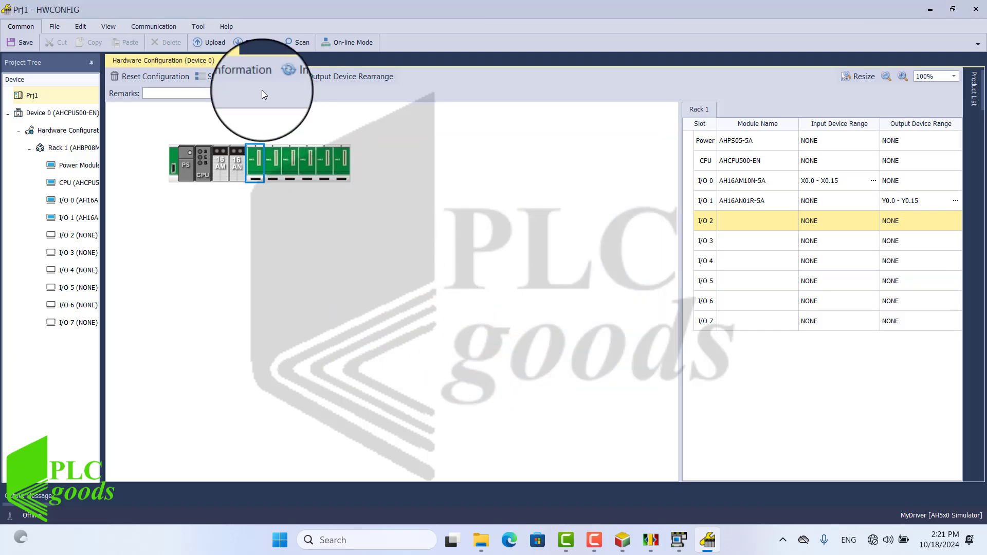
Step: Download the hardware configuration to the simulator through MyDriver, acknowledge the warning, and close HWCONFIG
click(248, 44)
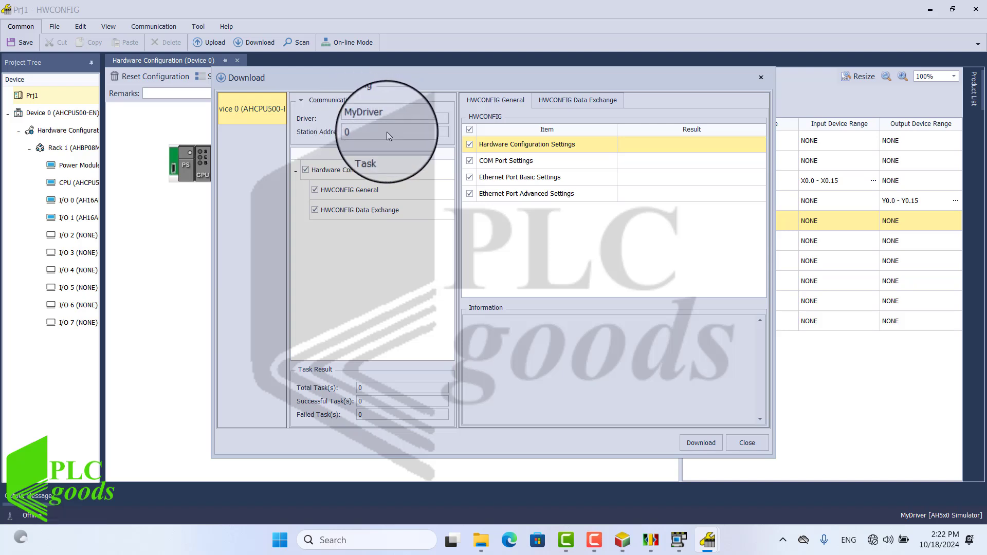
click(696, 445)
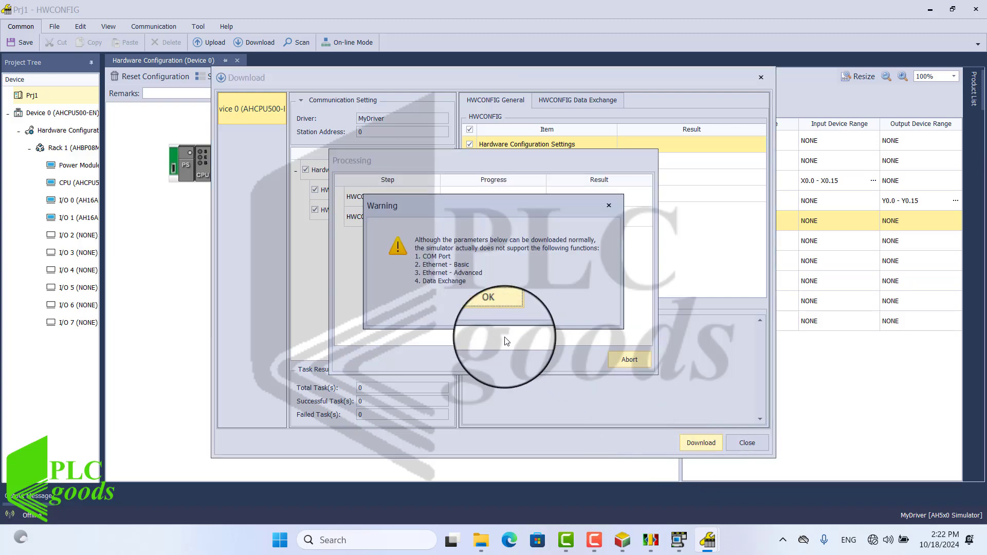
click(483, 311)
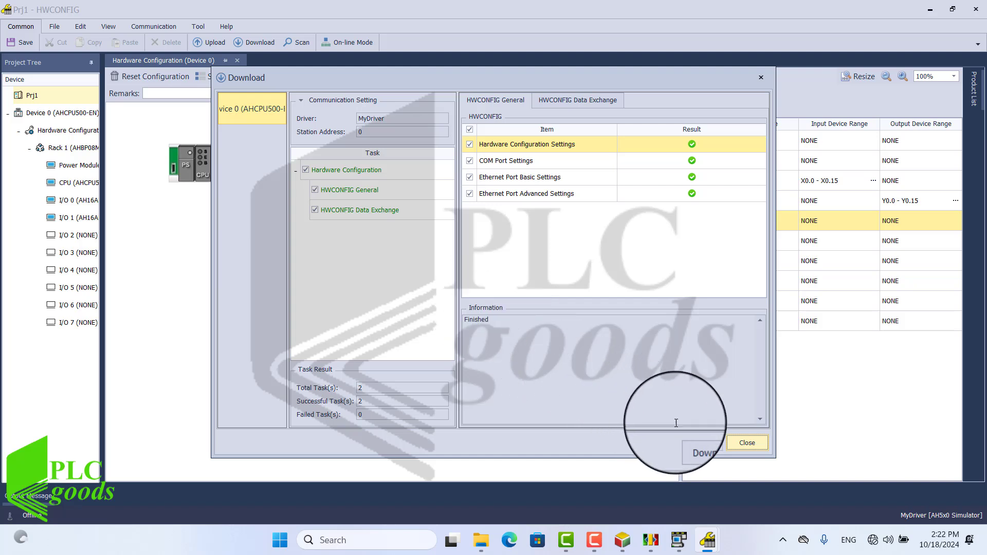
click(745, 447)
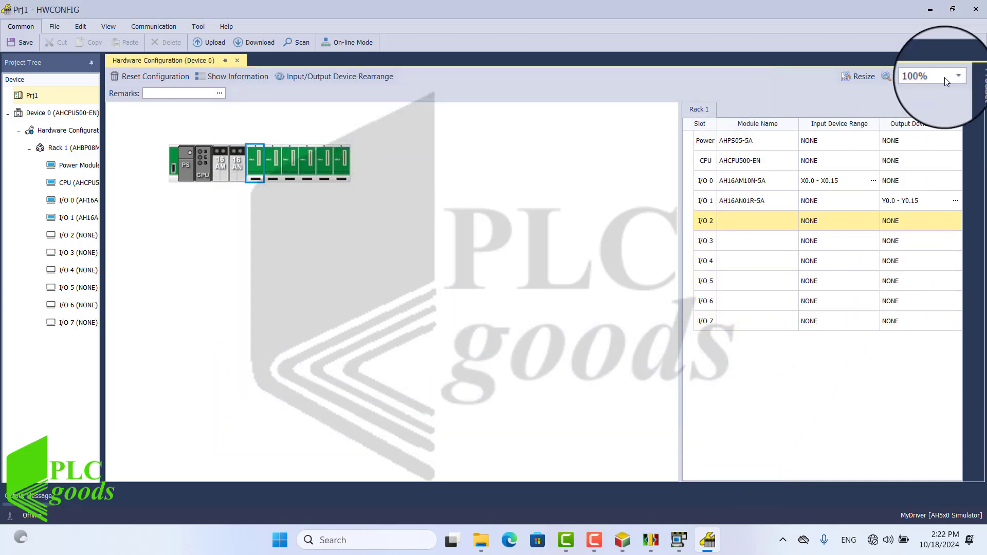
click(973, 10)
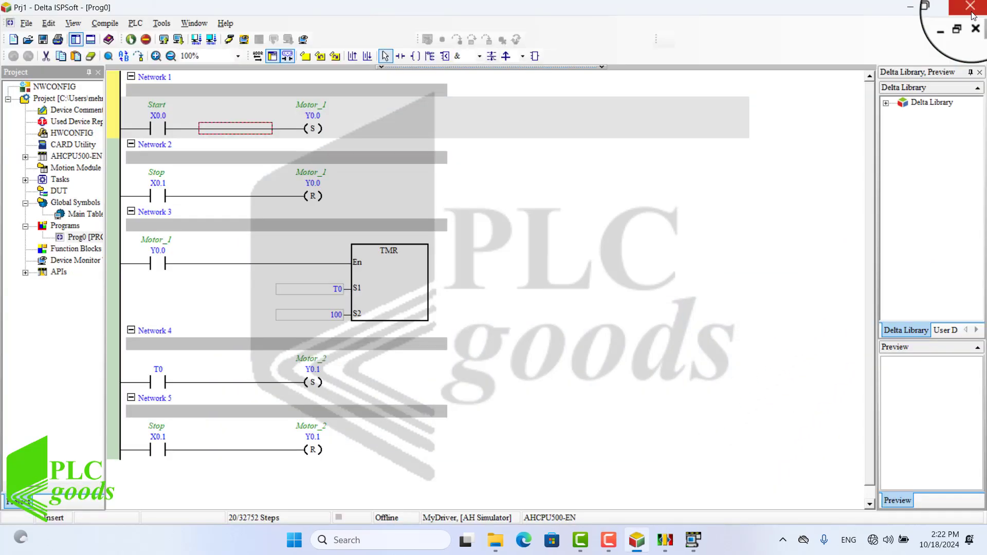
Step: Open the simulator's Input & Output Module Information window and move it above the ladder diagram
click(691, 538)
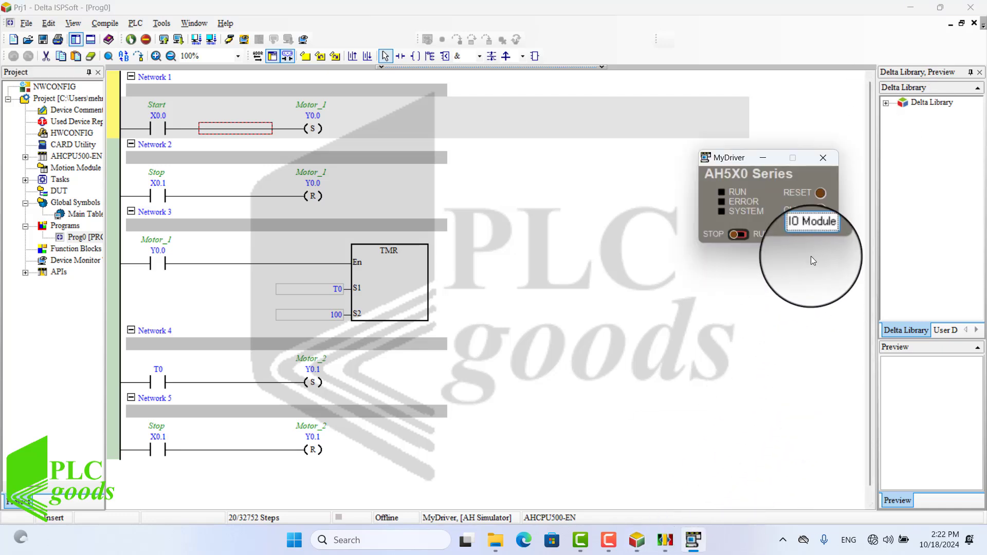
click(811, 231)
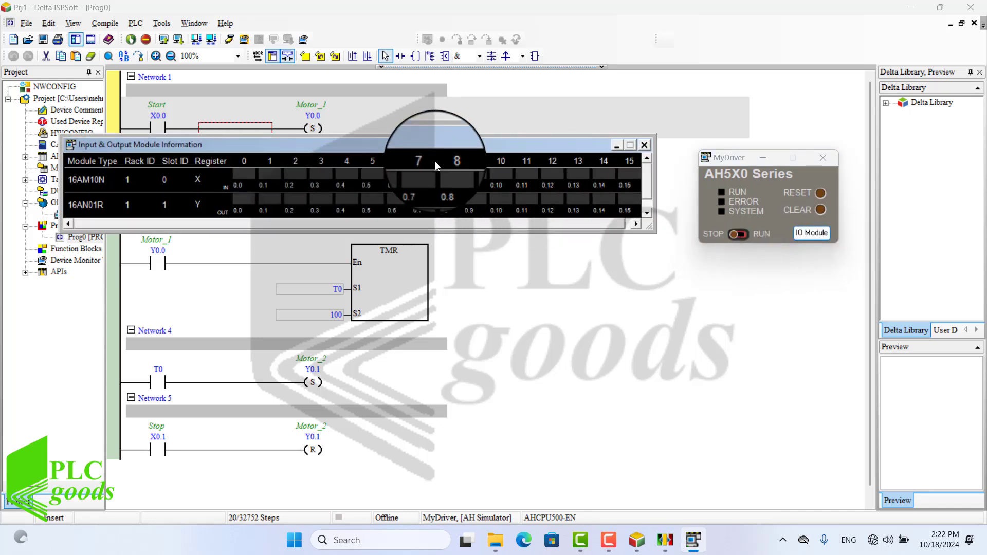
drag(434, 146, 733, 41)
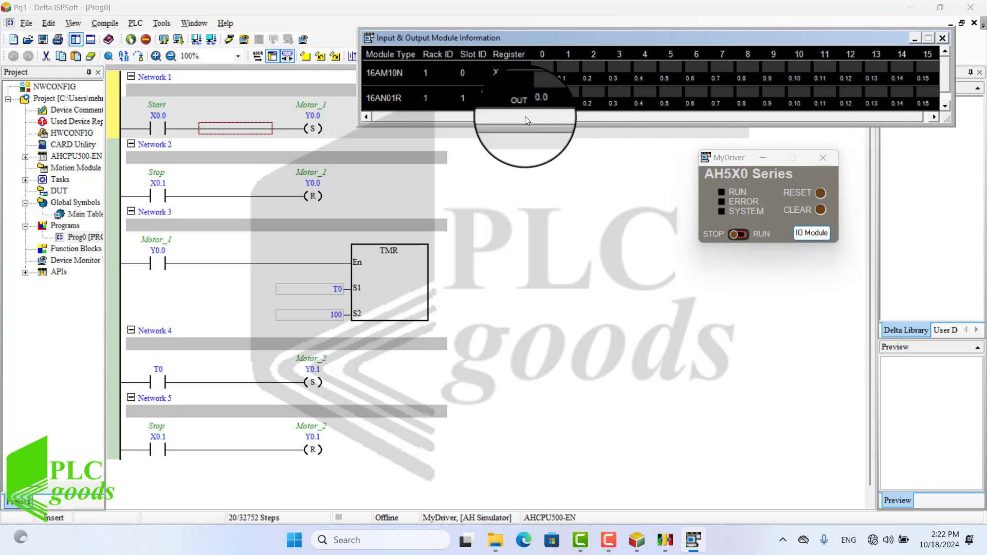
Step: Compile the project and transfer the program from PC to the simulator PLC
click(41, 100)
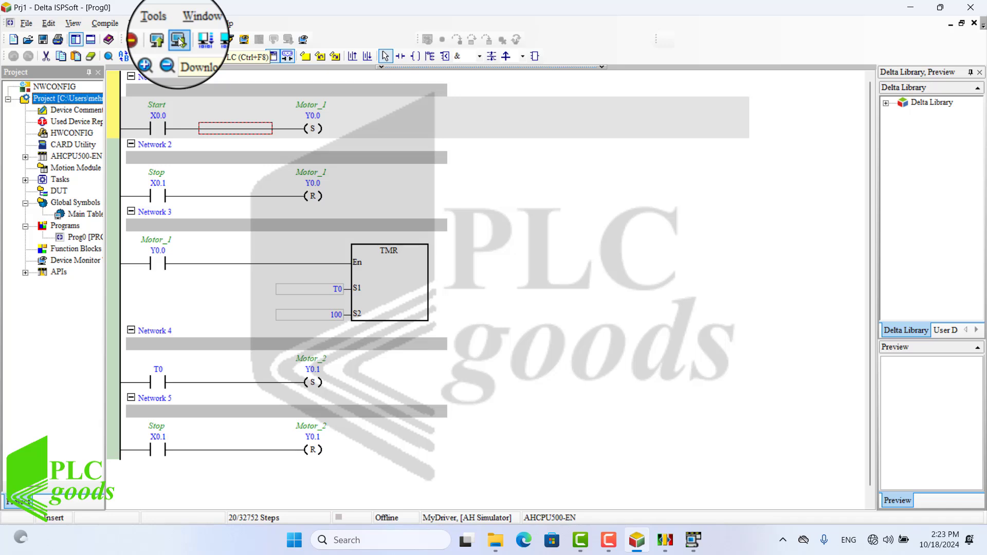
click(212, 39)
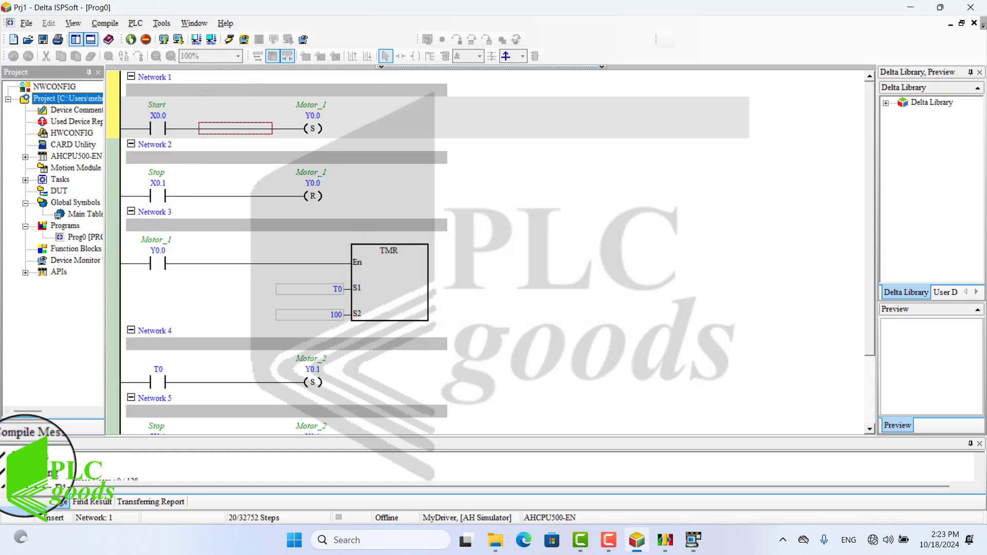
click(176, 39)
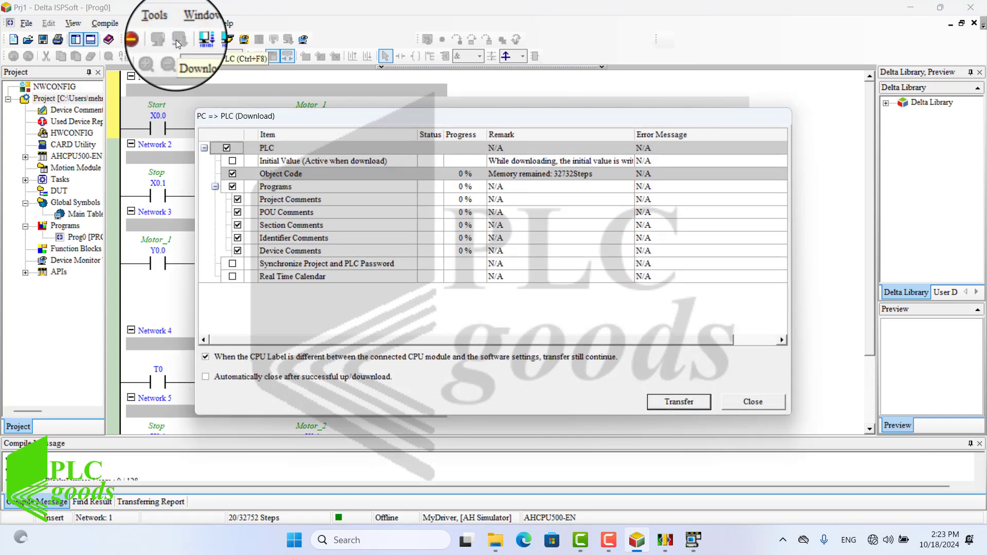
click(674, 402)
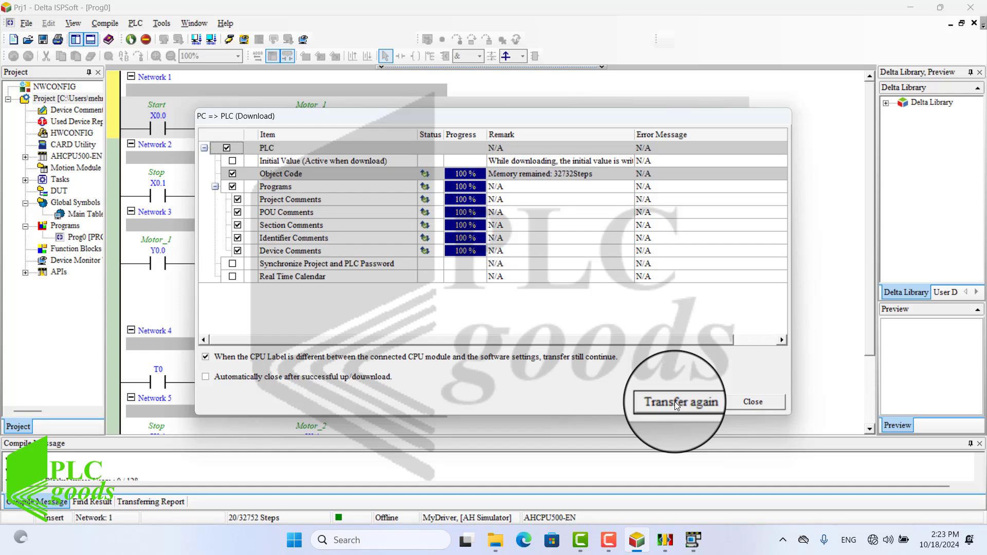
click(760, 403)
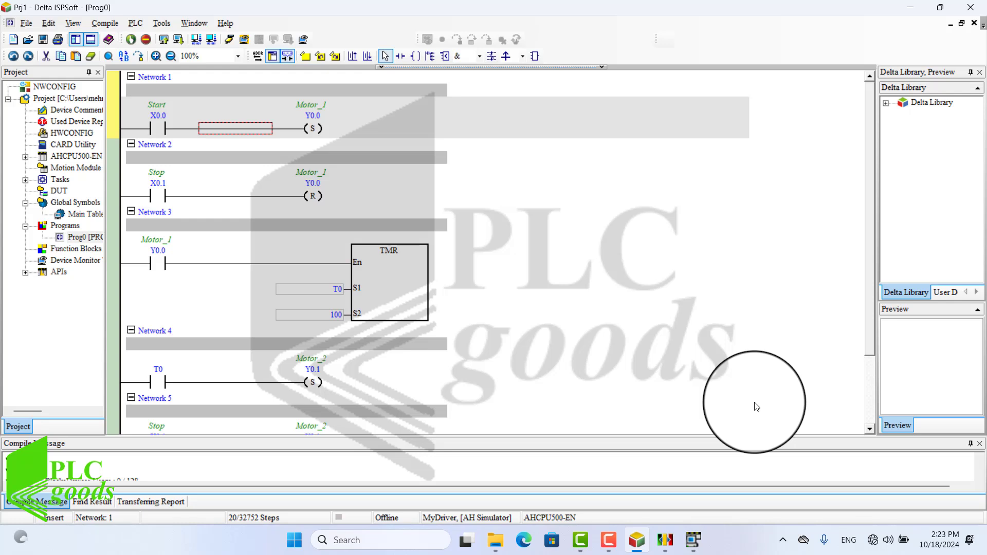
Step: Switch the ladder to online monitoring and bring the simulator's IO module window back into view
click(234, 41)
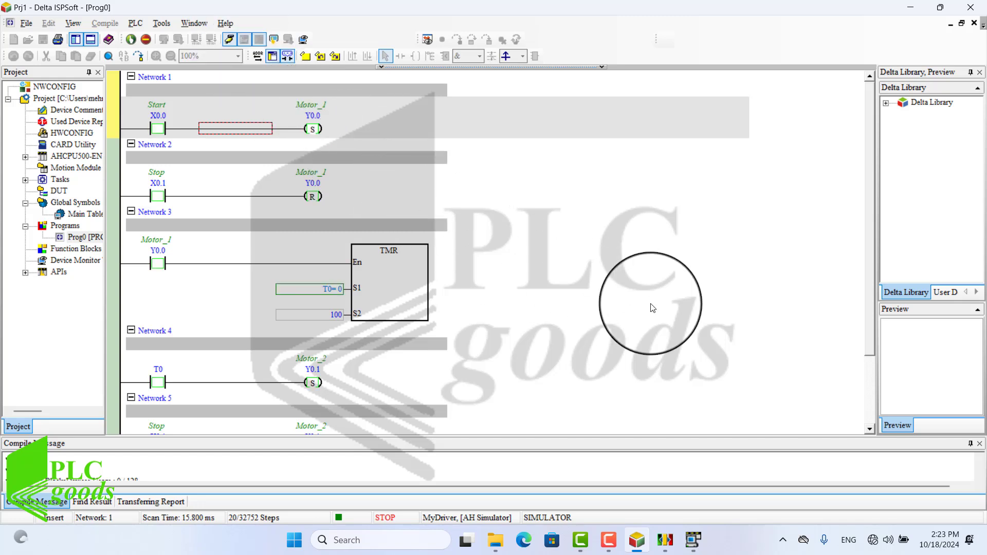
click(978, 445)
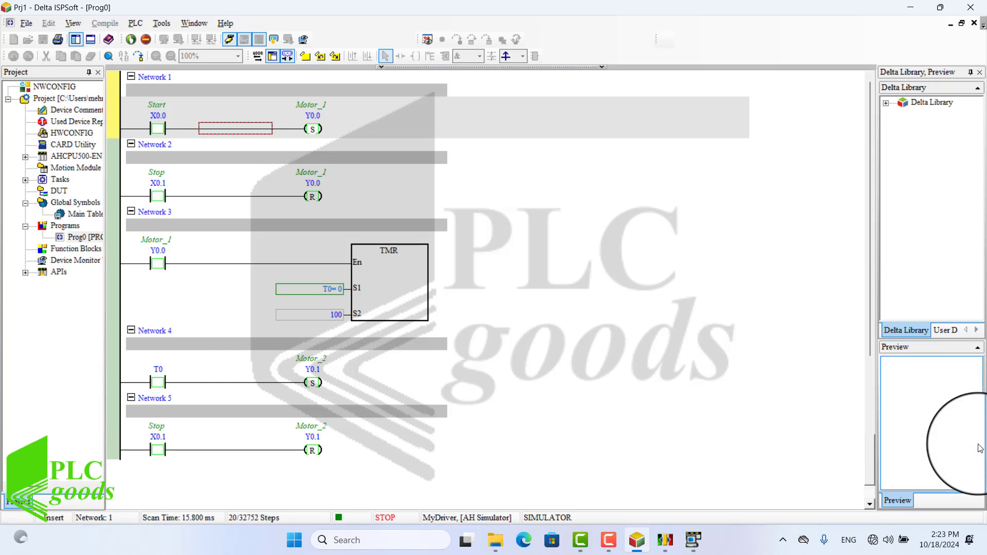
click(693, 540)
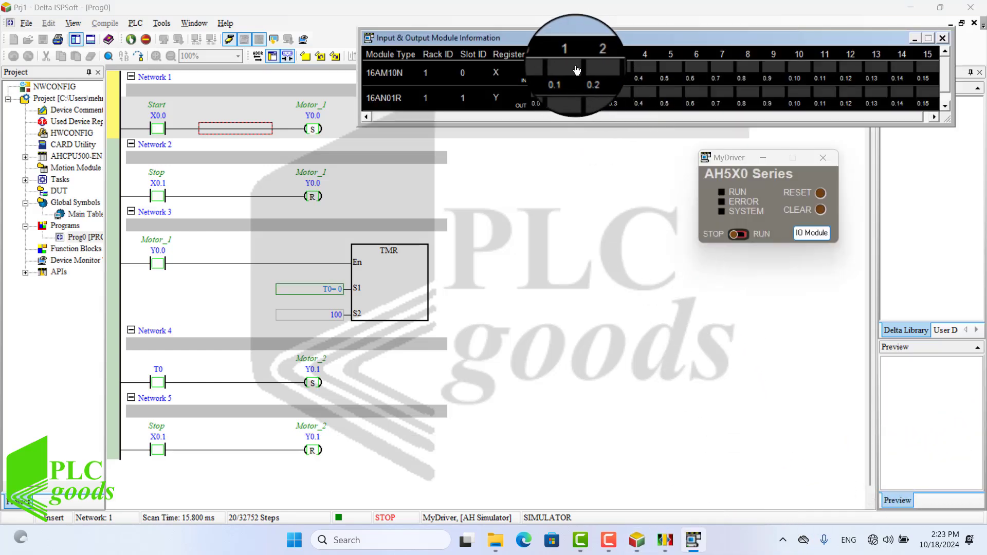
drag(573, 43, 578, 21)
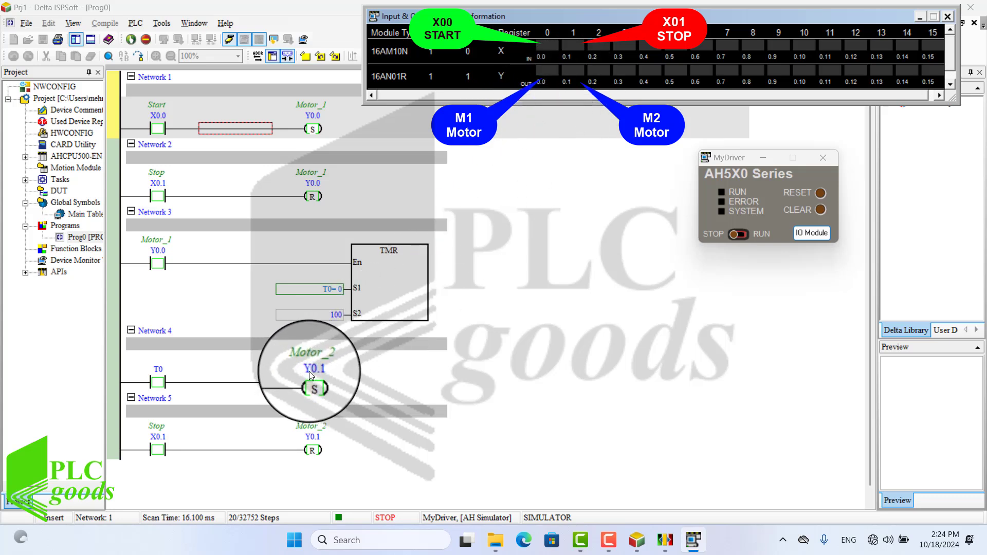
Step: Toggle input X0.0 on and off, and switch the simulator from STOP to RUN
click(551, 51)
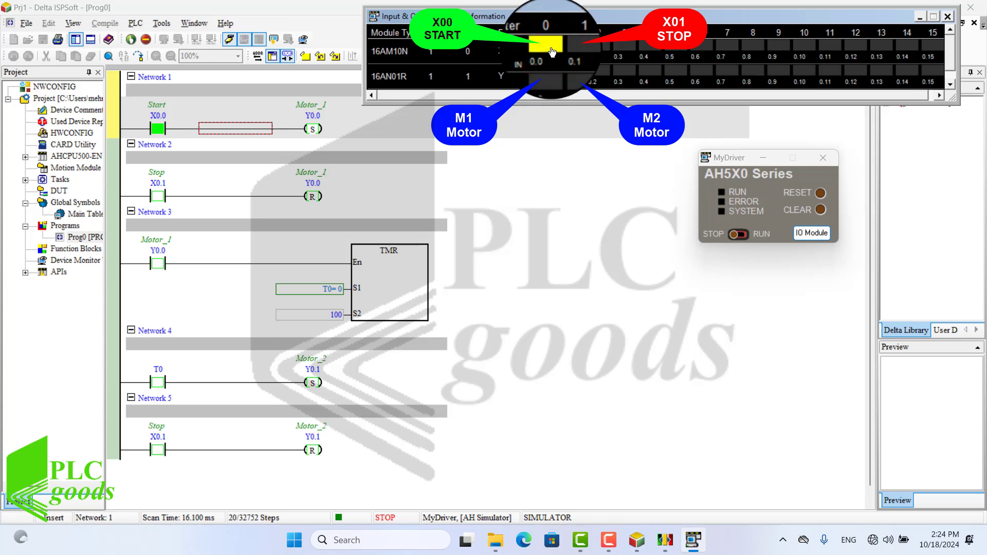
click(551, 51)
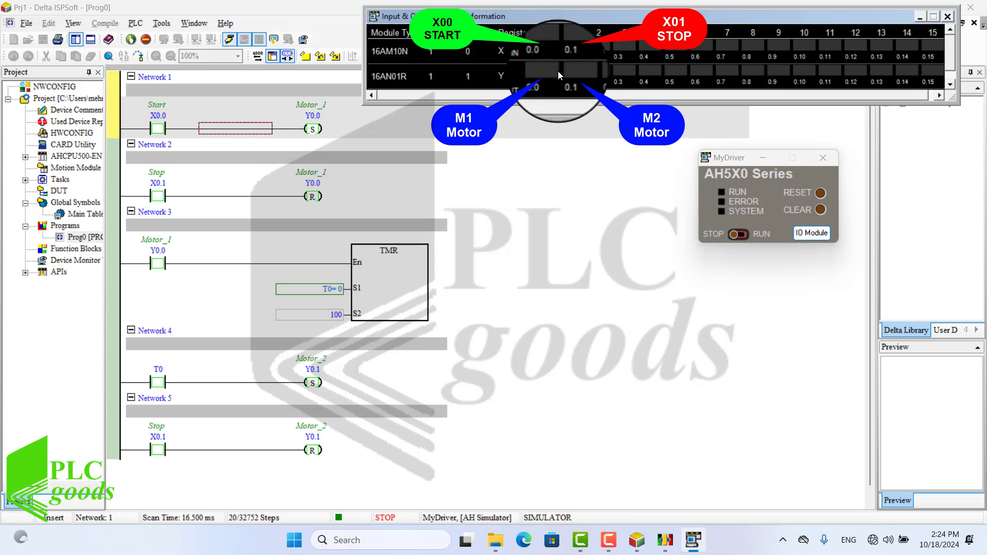
click(742, 237)
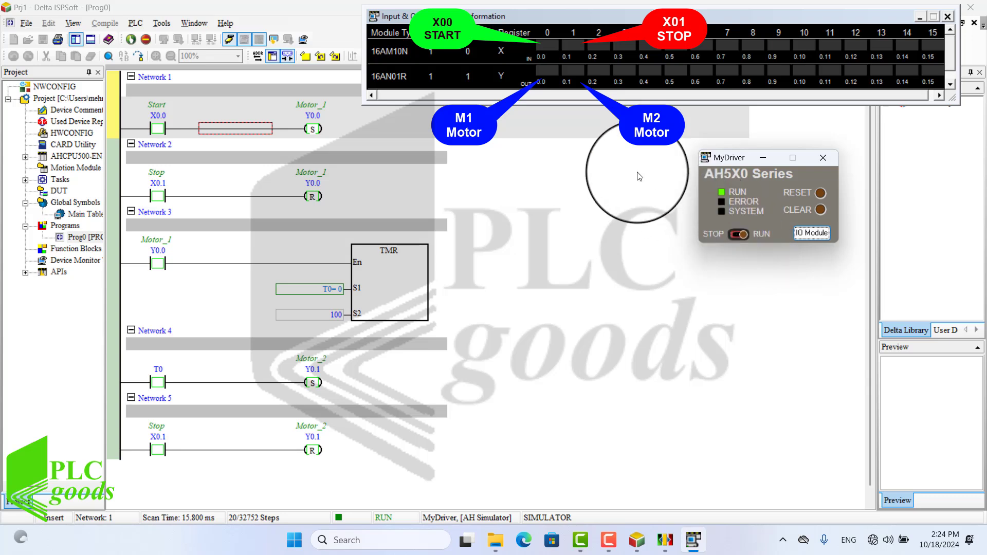
Step: Test the program by toggling Start input X0.0, then Stop input X0.1 in the IO module window
click(551, 49)
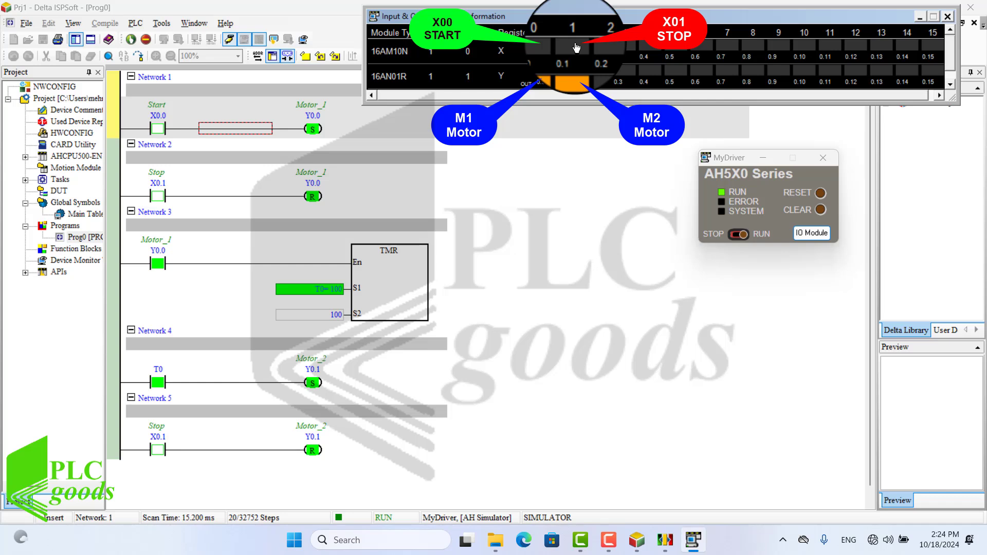
click(576, 48)
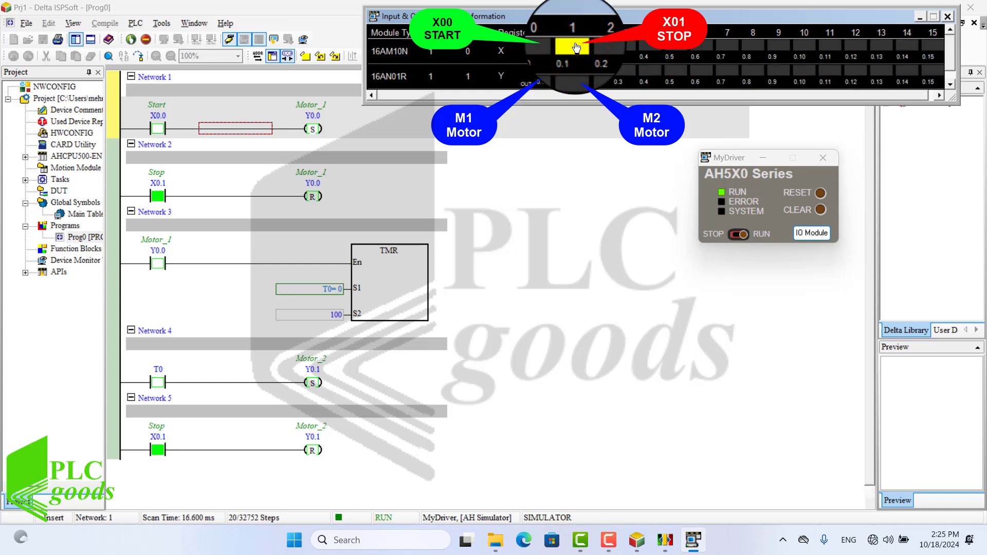
click(576, 48)
Step: Repeat toggling Start X0.0 and Stop X0.1 several times to test the motor and timer sequence
click(546, 48)
click(546, 49)
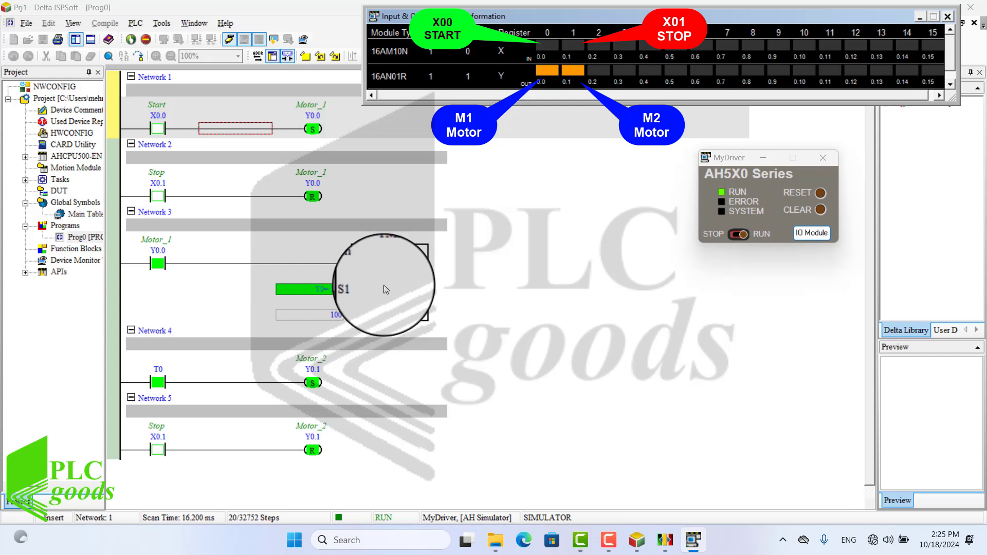
click(577, 50)
click(577, 51)
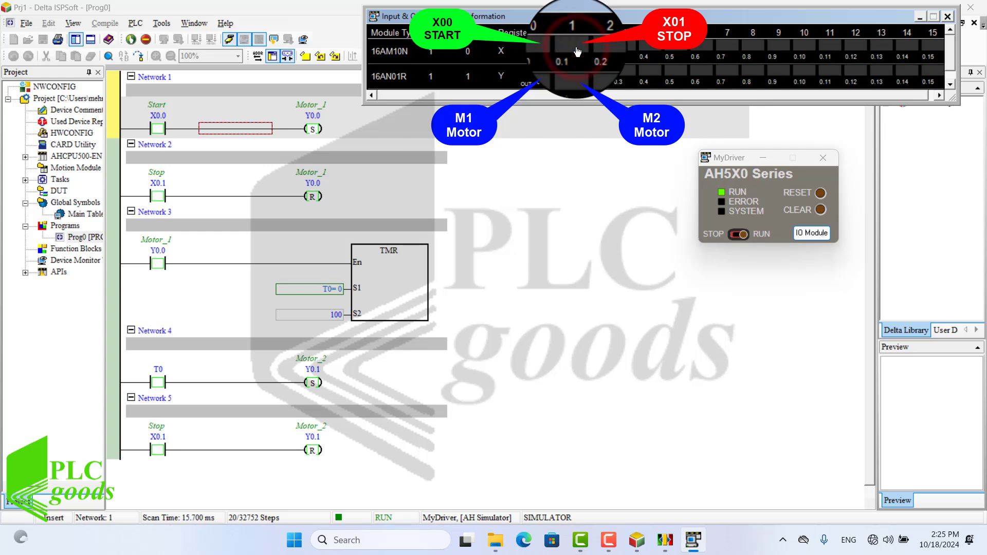
click(548, 52)
click(549, 52)
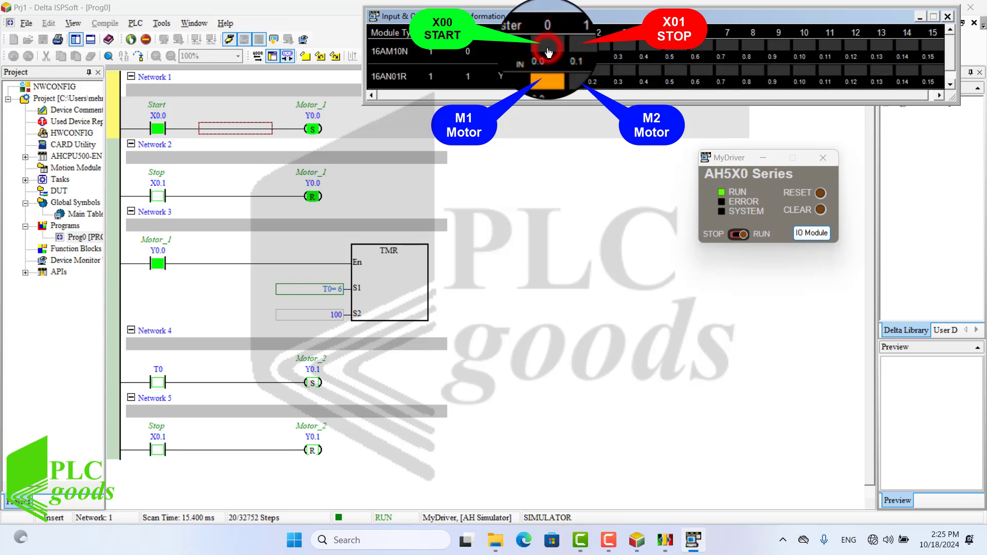
click(577, 50)
click(577, 50)
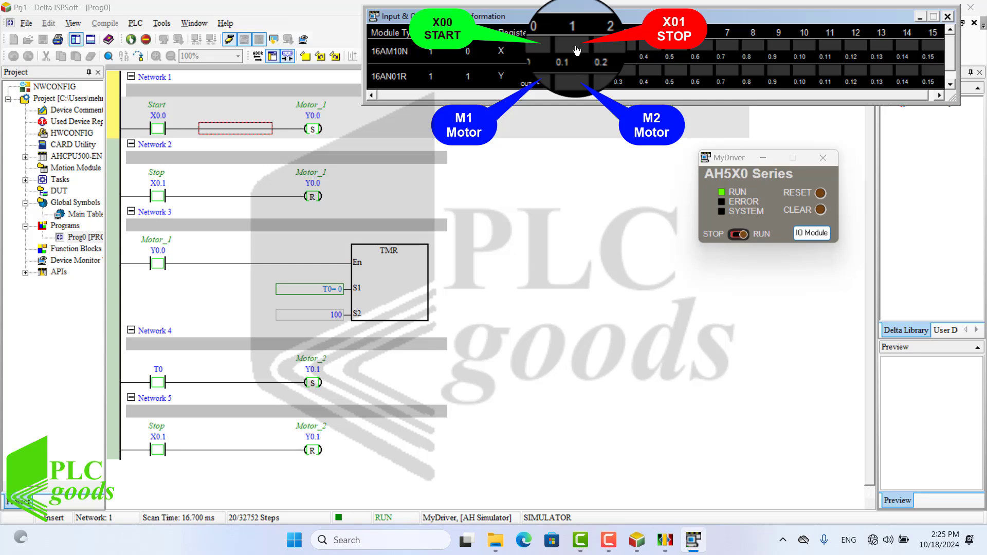
click(545, 49)
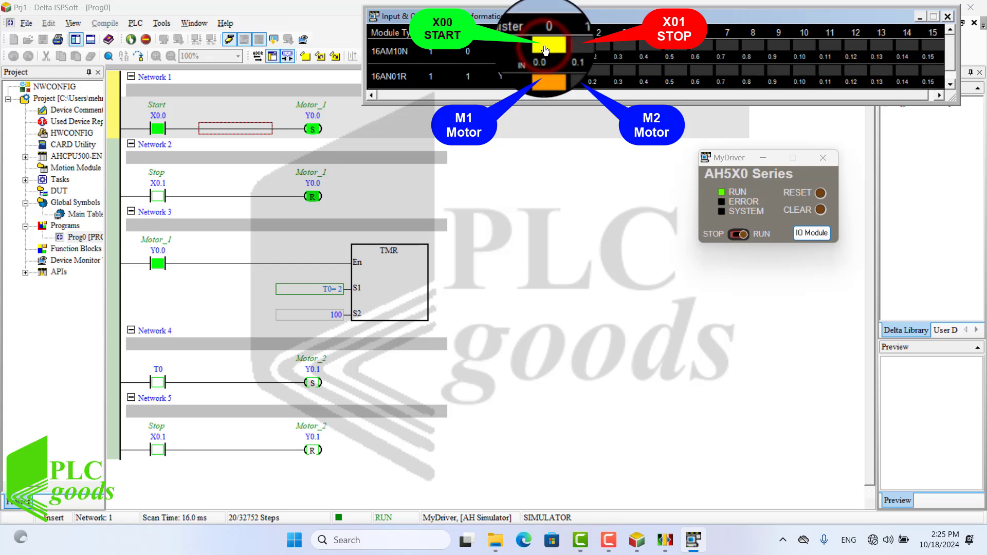
click(545, 49)
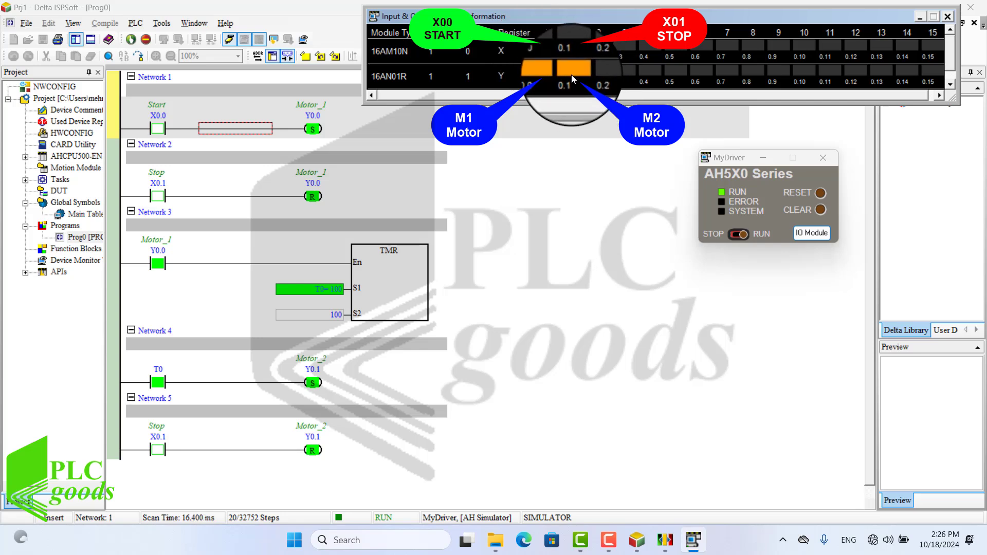
click(575, 49)
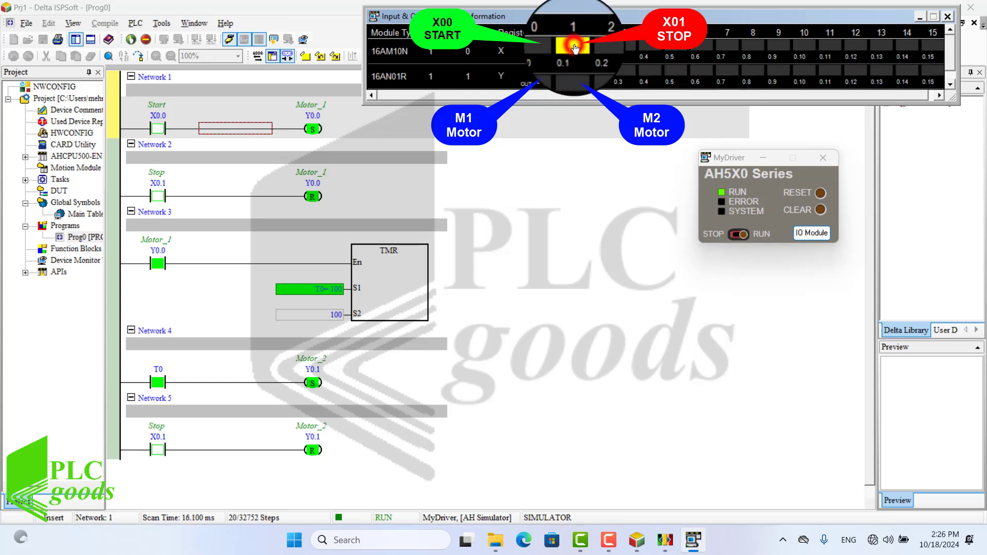
click(575, 48)
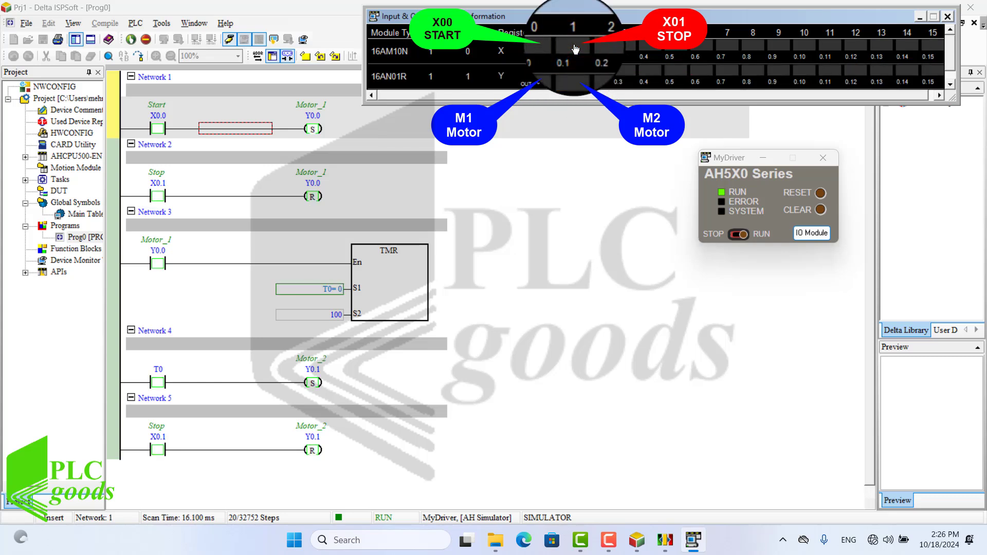